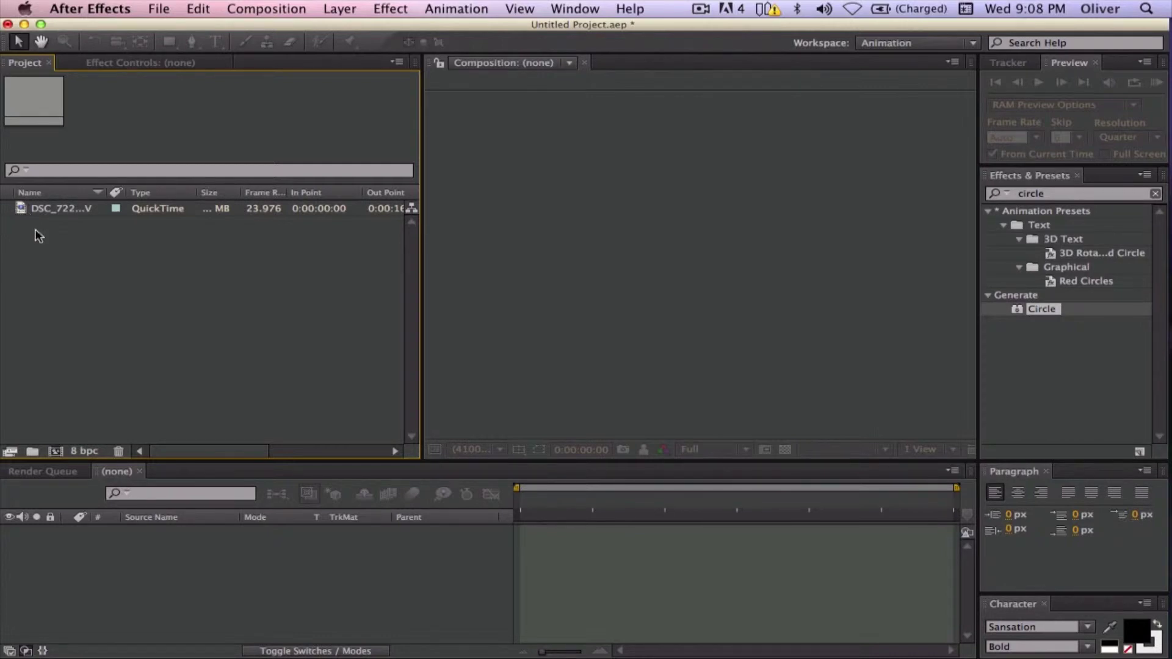
# Step: Create a DSC_7220 composition from the clip and trim its start to 6:05
pyautogui.click(23, 214)
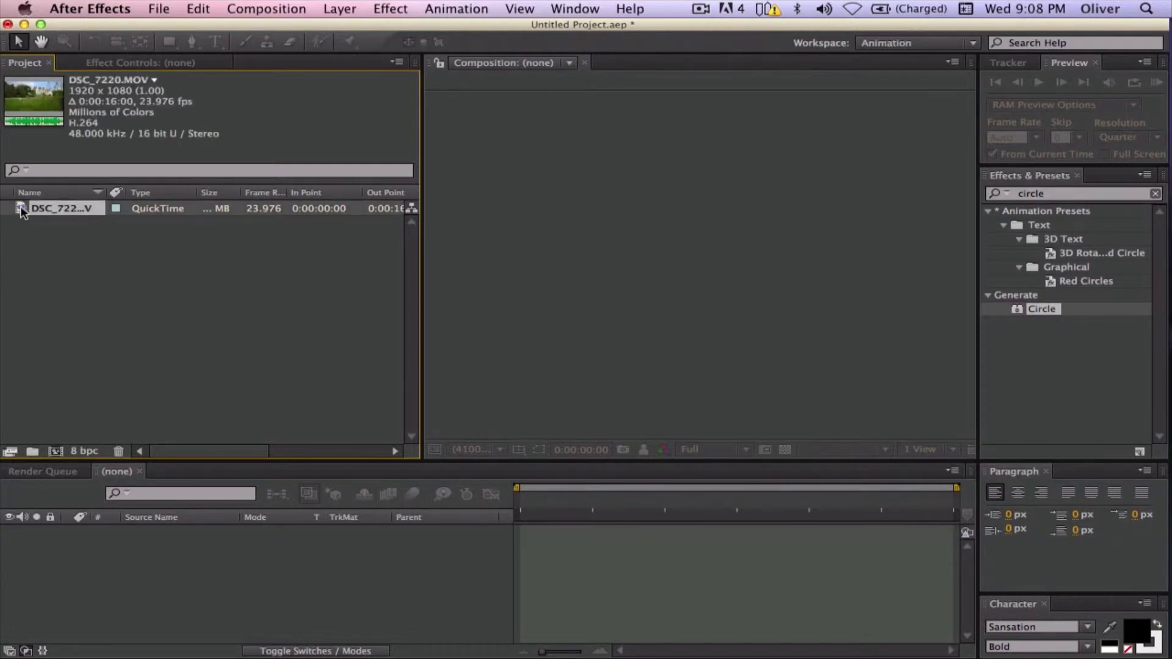
pyautogui.moveTo(21, 213); pyautogui.dragTo(58, 453)
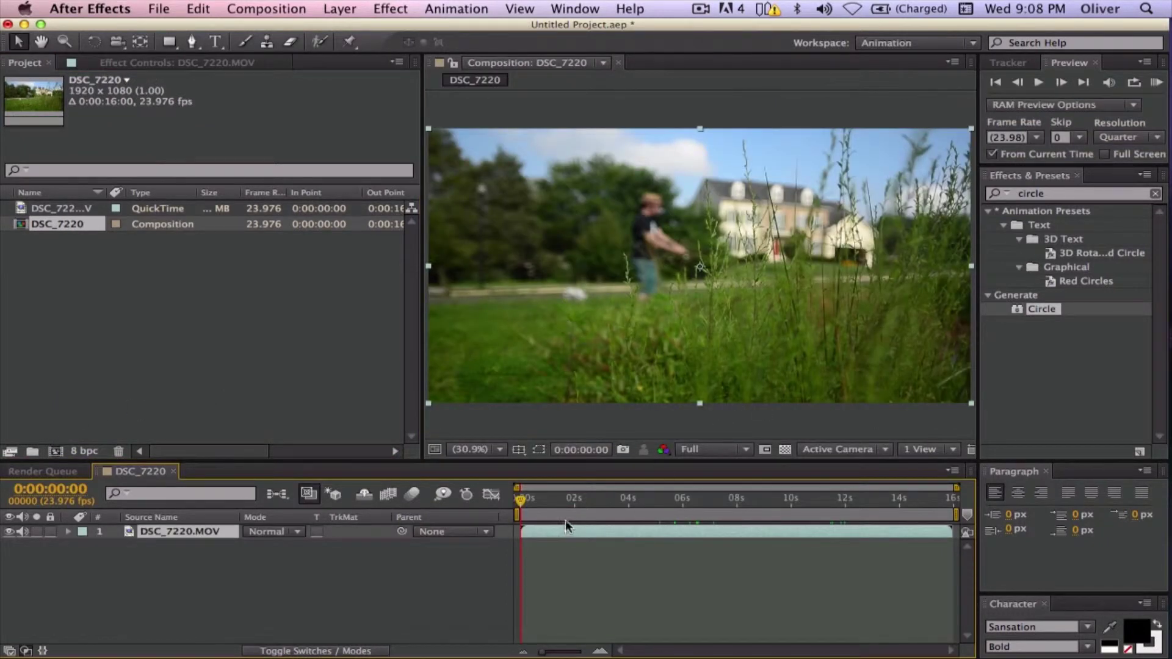
pyautogui.click(686, 502)
pyautogui.press('pagedown')
pyautogui.press('pagedown')
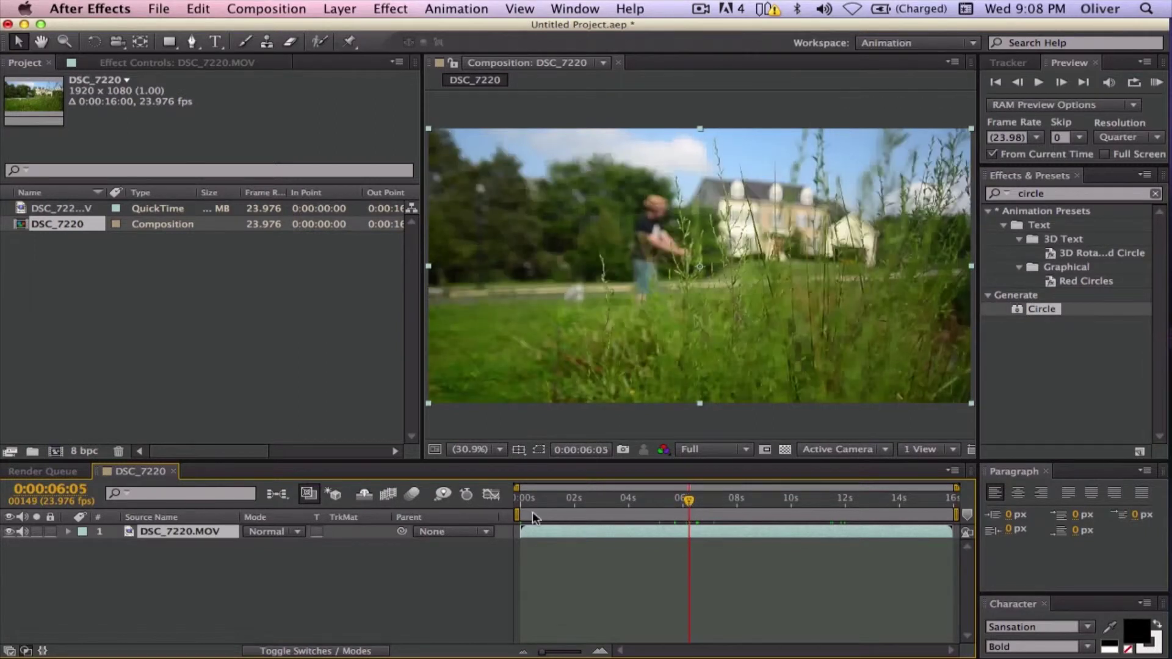
pyautogui.moveTo(519, 515); pyautogui.dragTo(687, 514)
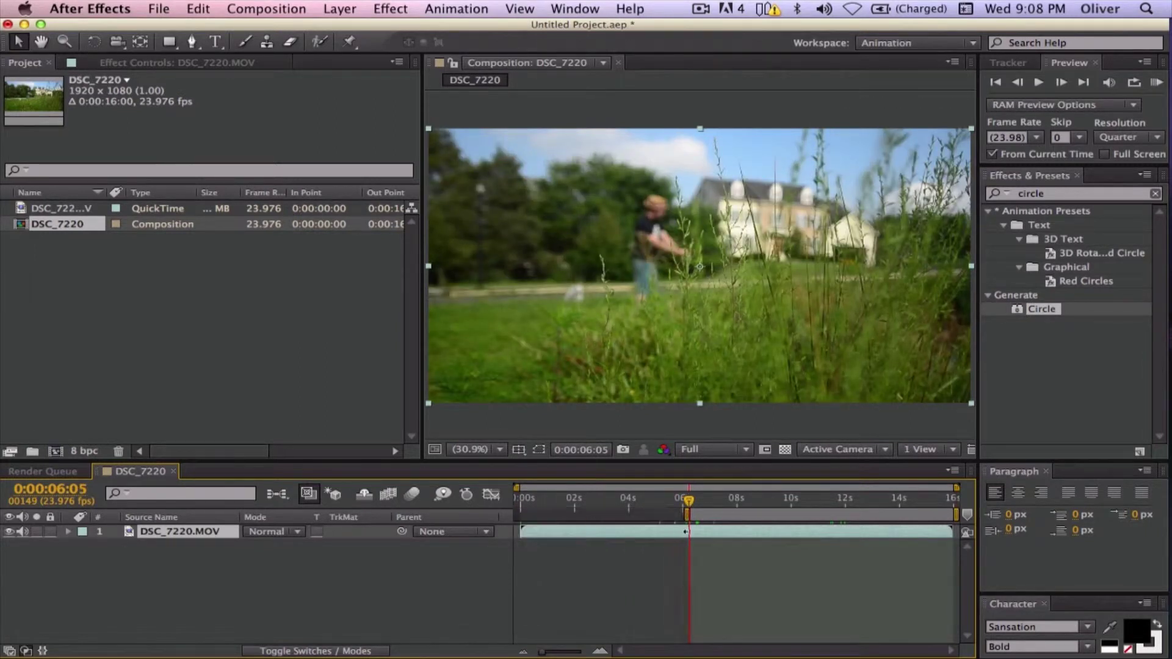
pyautogui.rightClick(699, 516)
pyautogui.click(769, 556)
# Step: End the work area at about 10:20 and trim the composition to that 4:16 span
pyautogui.moveTo(898, 499); pyautogui.dragTo(725, 499)
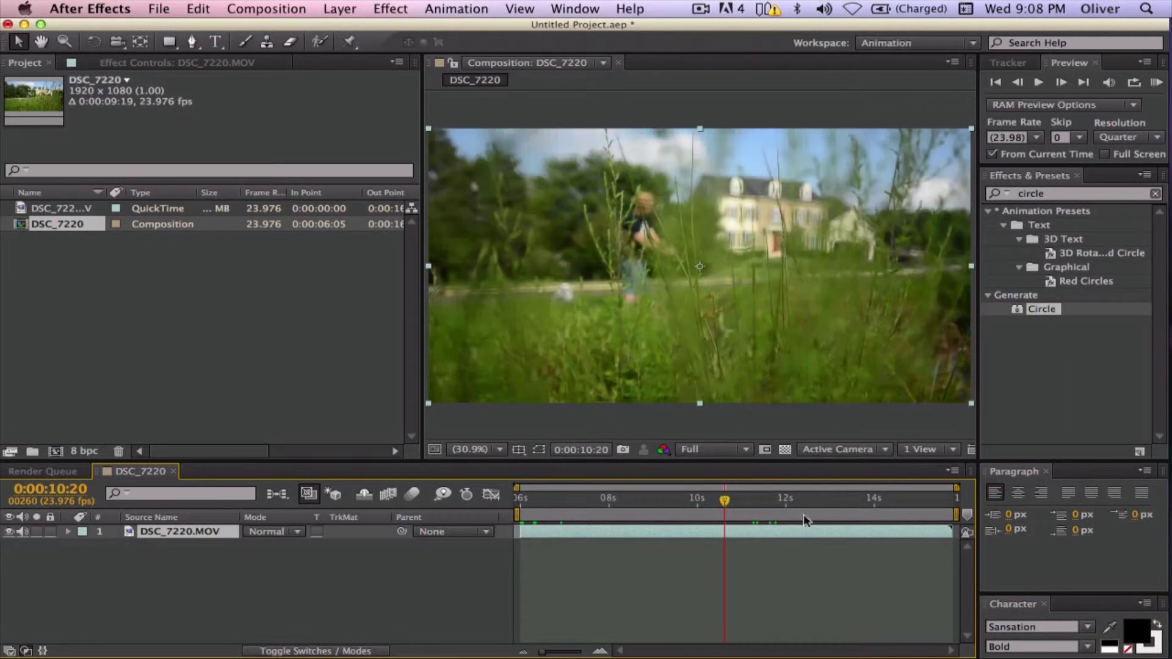
pyautogui.moveTo(954, 516); pyautogui.dragTo(728, 516)
pyautogui.rightClick(712, 518)
pyautogui.click(794, 560)
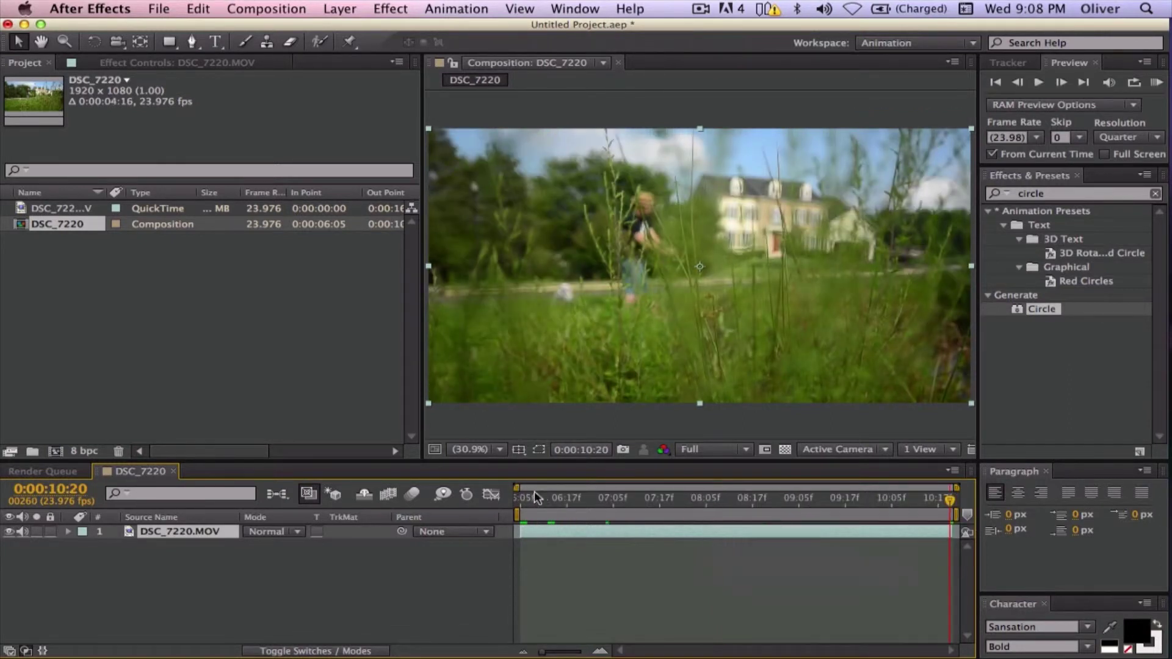
pyautogui.moveTo(543, 497); pyautogui.dragTo(511, 502)
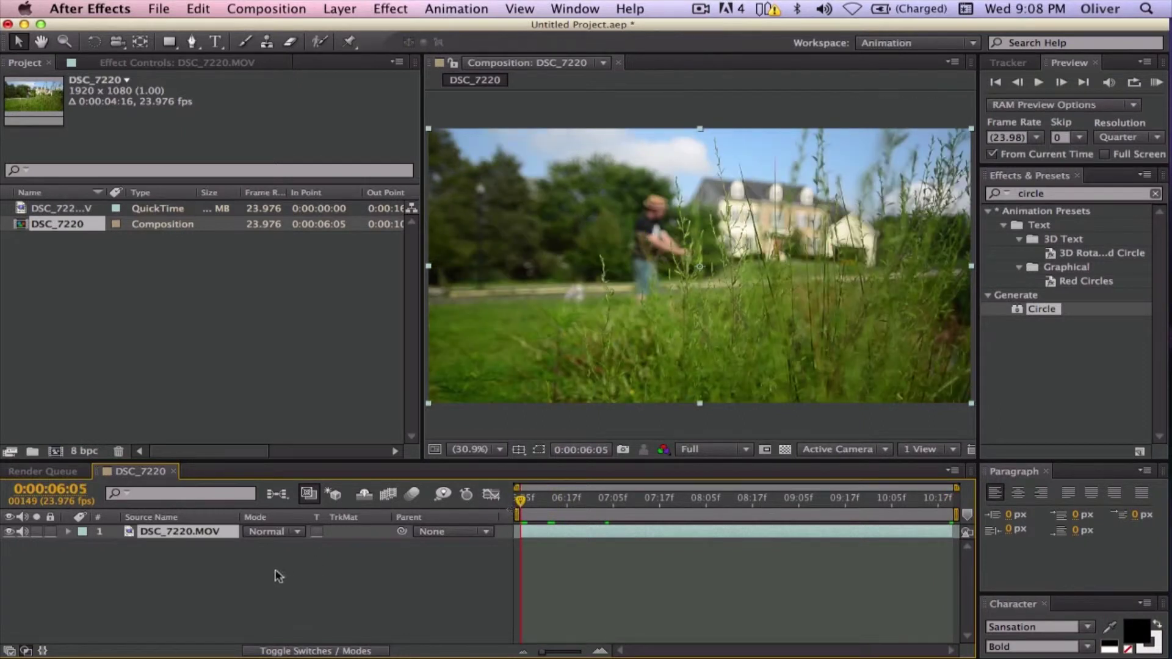
pyautogui.rightClick(77, 230)
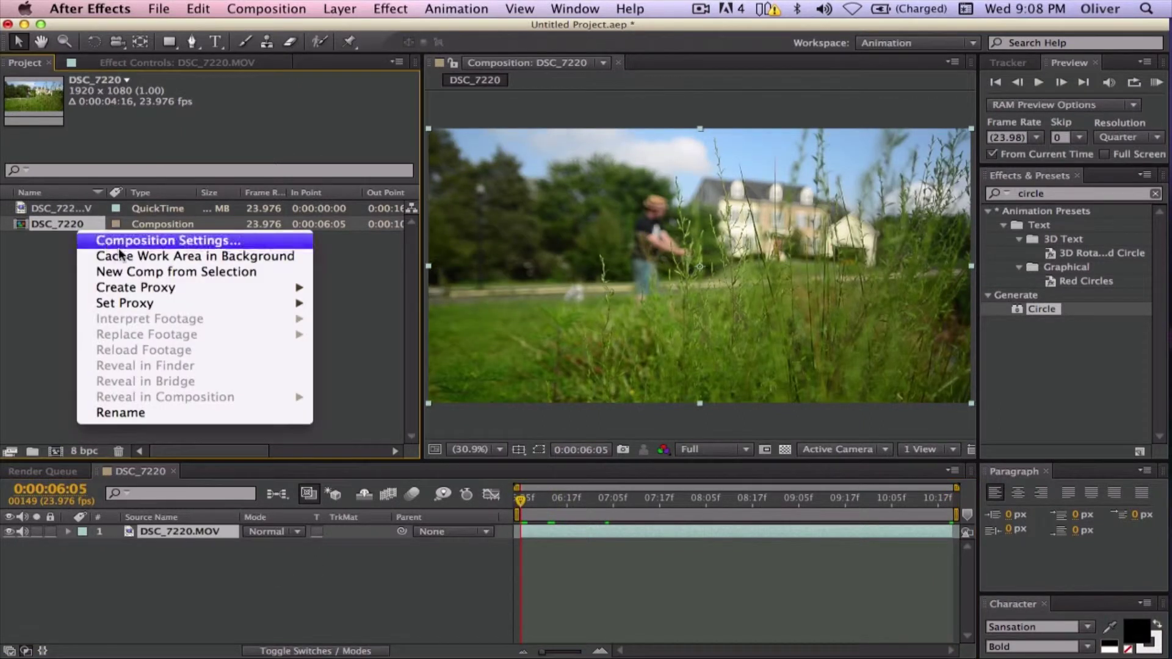
# Step: Change the composition height to 852 for a 1920 x 852 frame
pyautogui.click(113, 238)
pyautogui.click(492, 266)
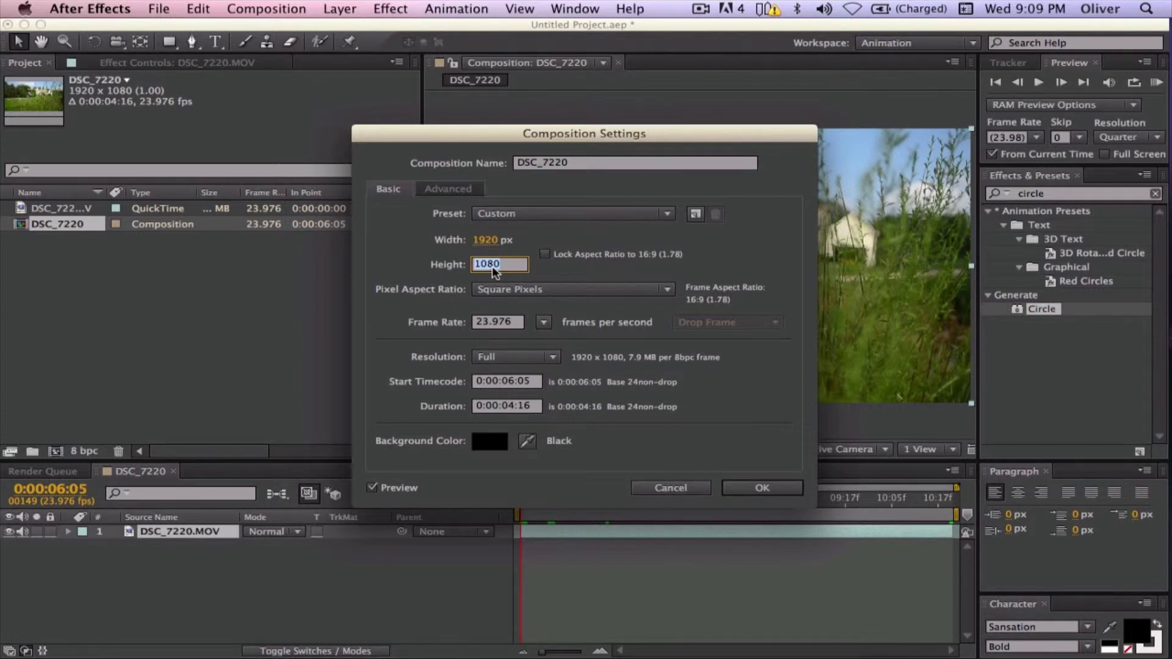
pyautogui.write('852')
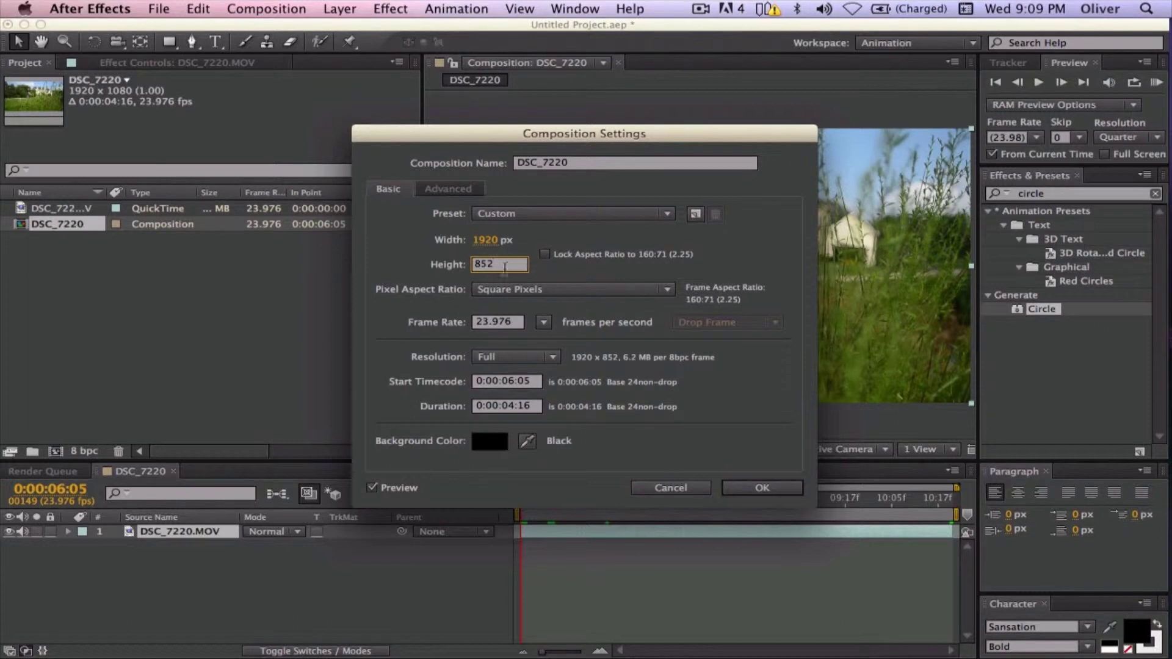
pyautogui.click(754, 492)
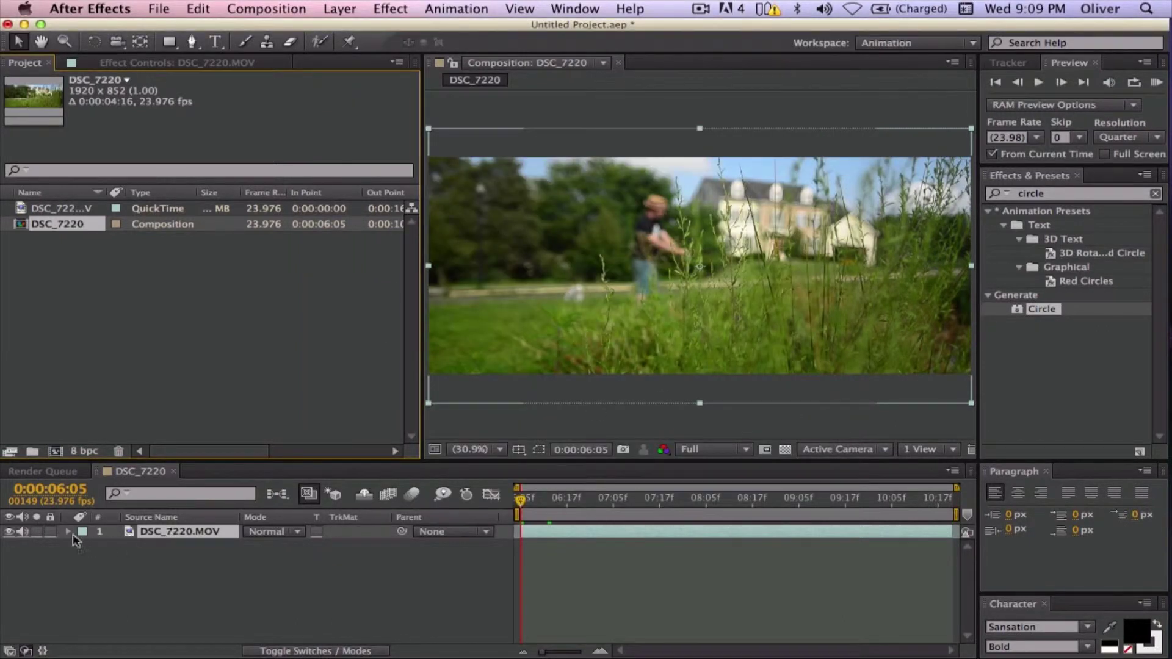
# Step: Move the DSC_7220.MOV layer's position down to Y 477
pyautogui.click(196, 531)
pyautogui.press('p')
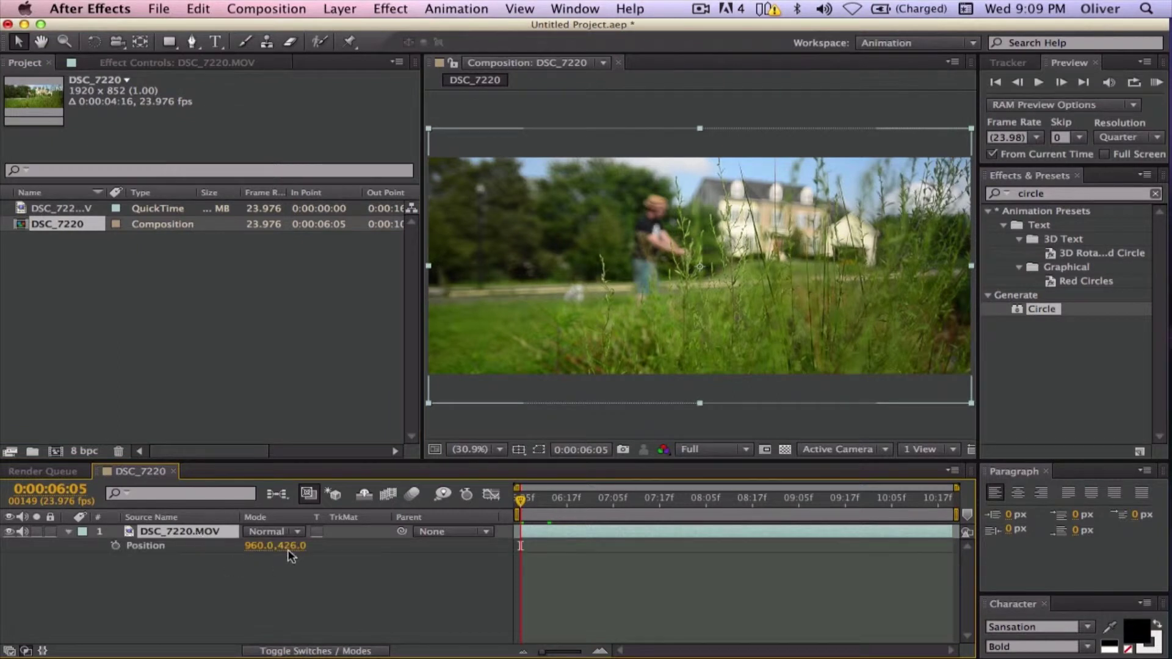
pyautogui.moveTo(291, 551); pyautogui.dragTo(329, 556)
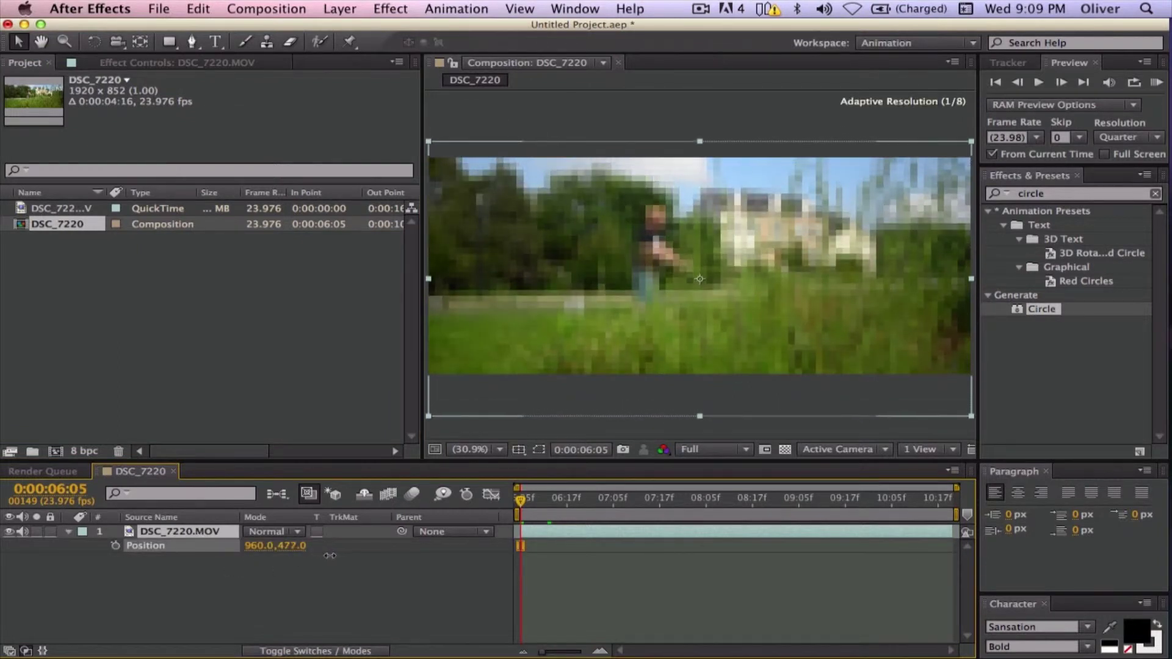
pyautogui.click(68, 531)
pyautogui.click(641, 601)
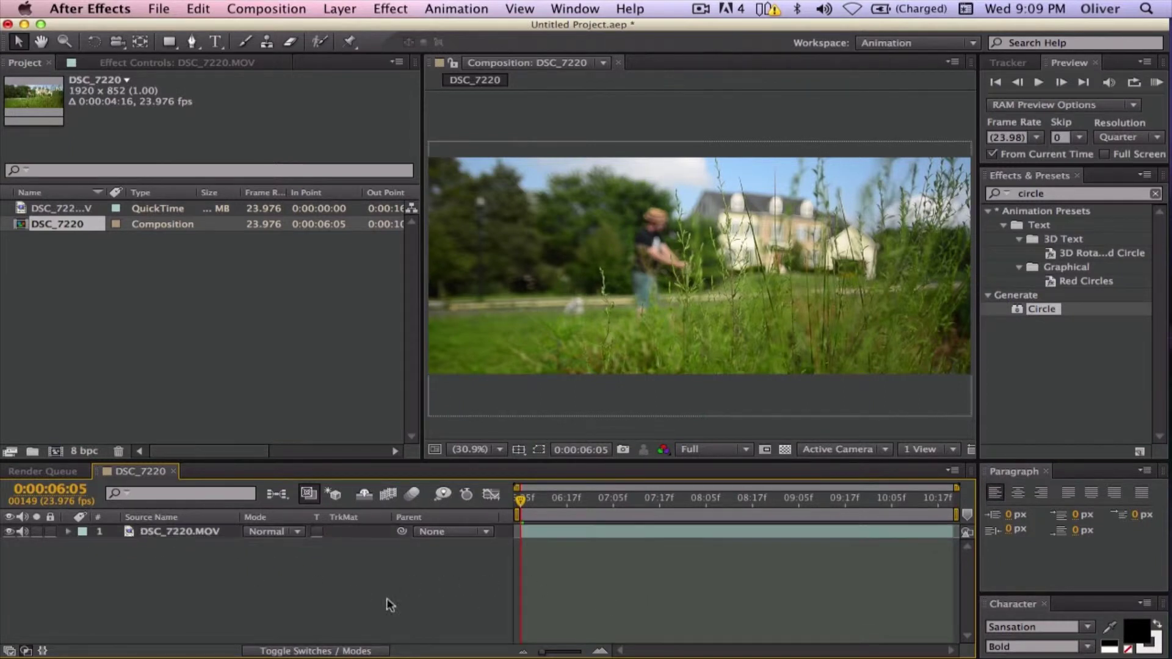
pyautogui.click(174, 532)
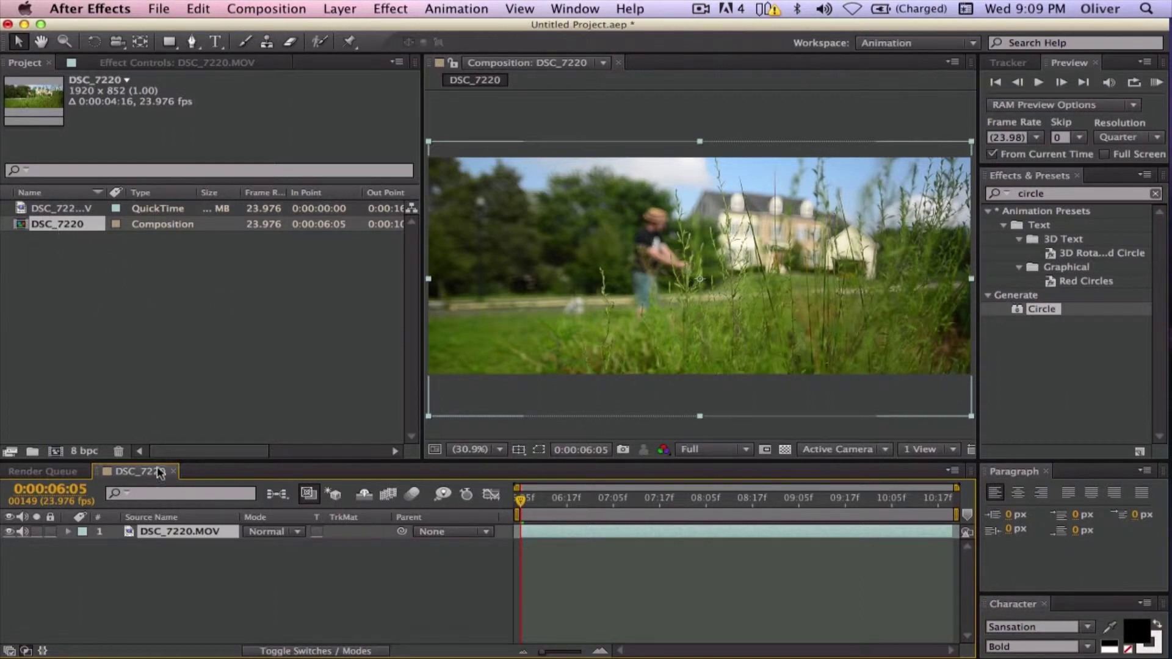
# Step: Apply SA Color Finesse 3 to the layer and expand its Simplified Interface
pyautogui.click(384, 7)
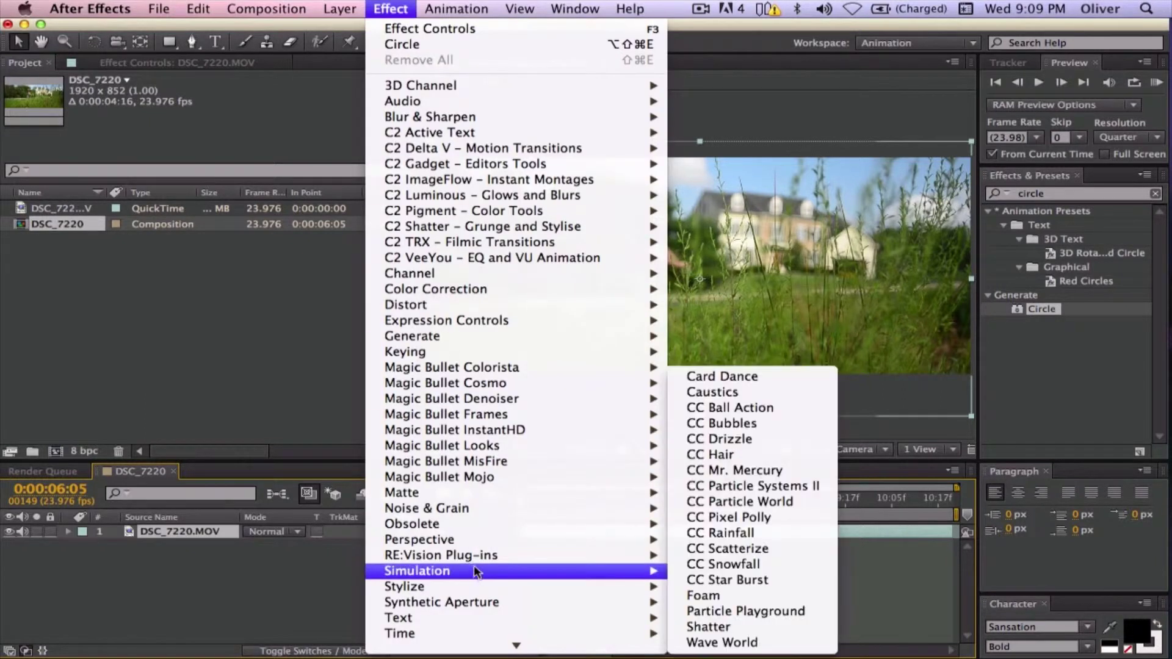
pyautogui.moveTo(705, 620)
pyautogui.click(736, 600)
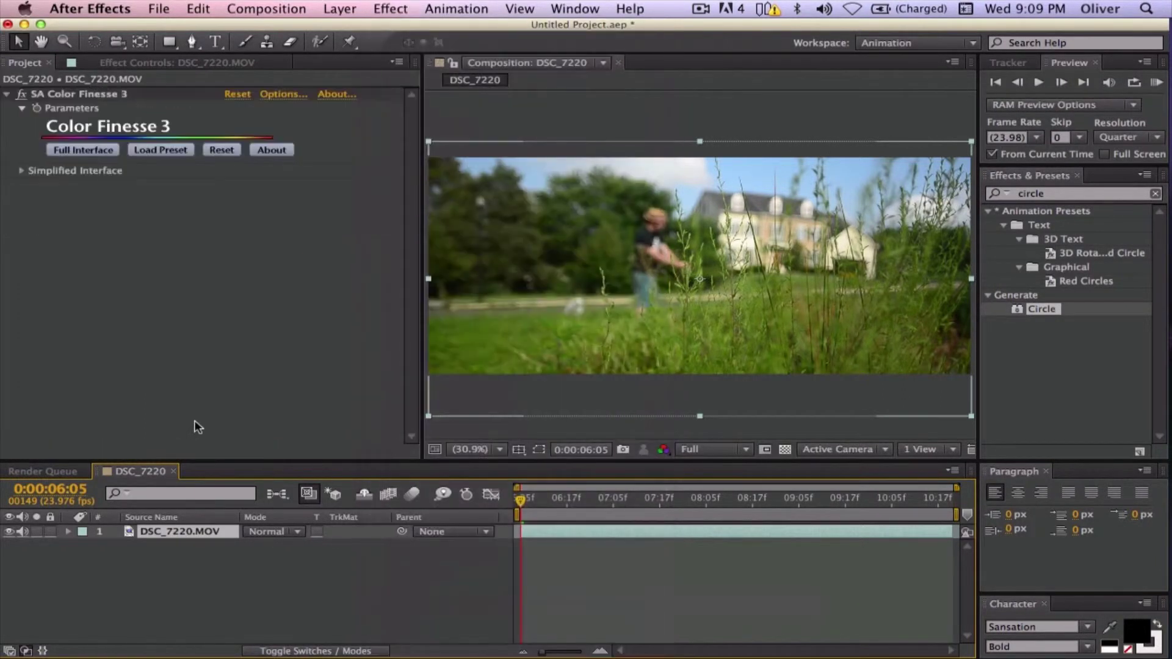
pyautogui.click(23, 171)
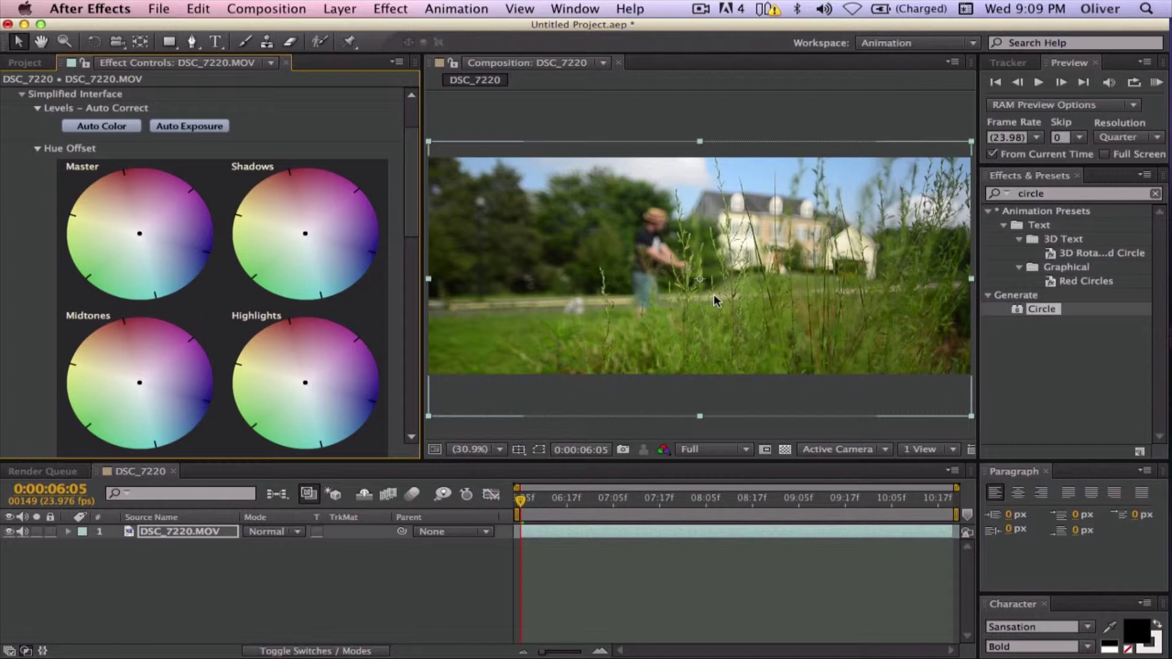
# Step: Shift the Master, Shadows and Midtones hue offset wheels toward a warm yellow-green
pyautogui.click(100, 264)
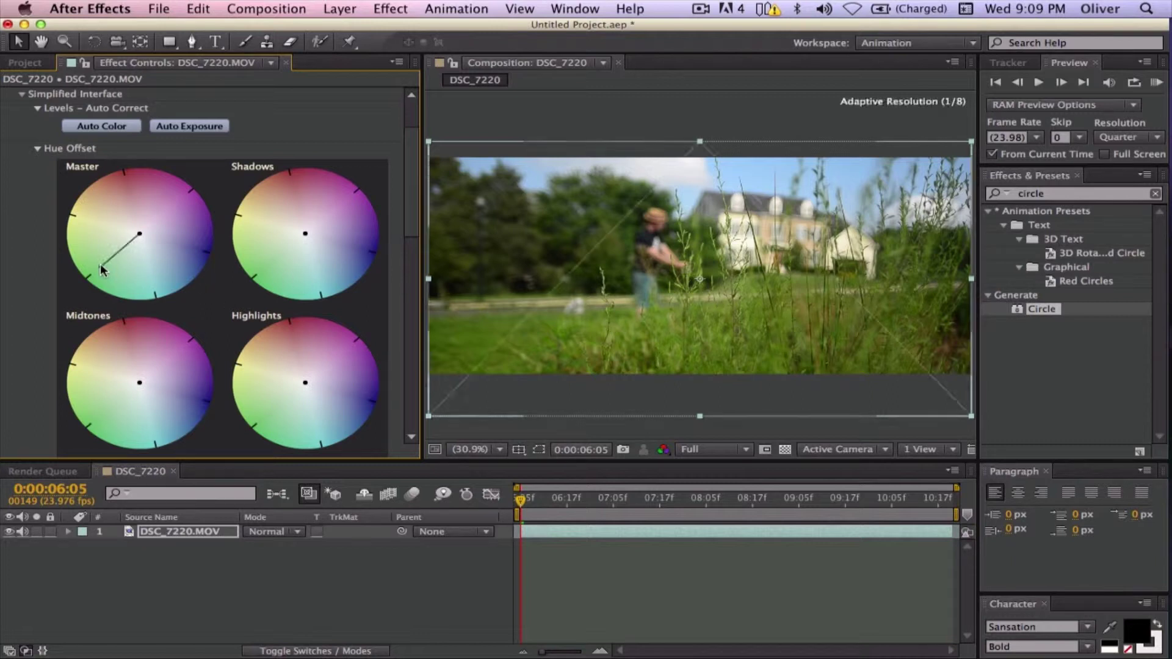
pyautogui.click(351, 193)
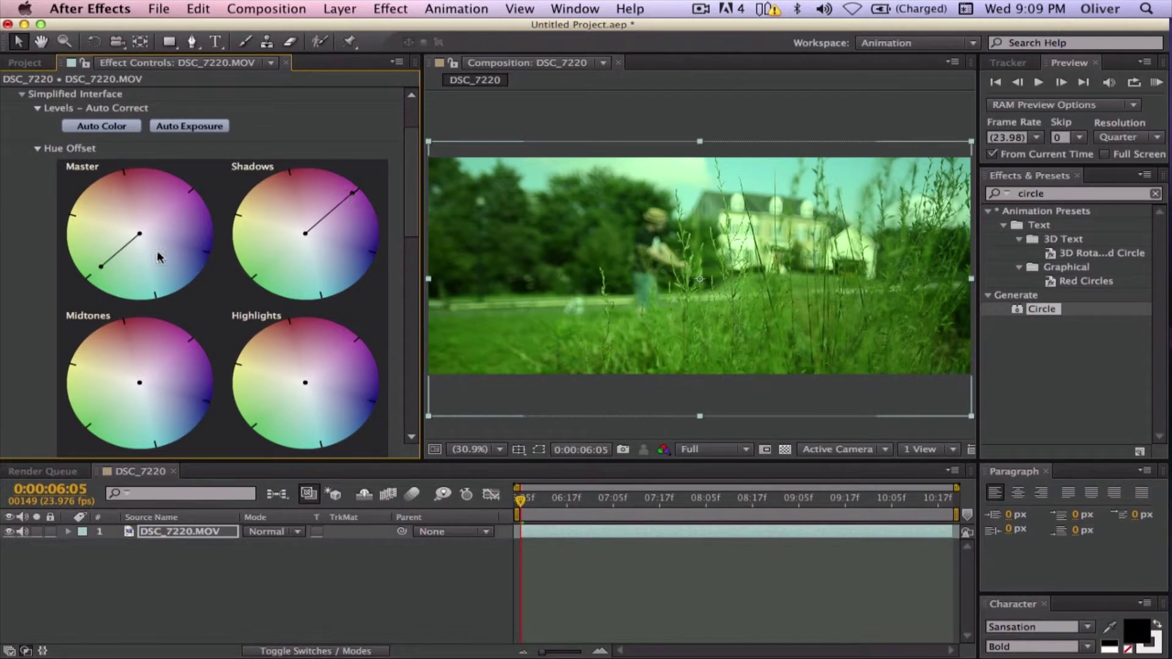
pyautogui.moveTo(108, 262); pyautogui.dragTo(95, 246)
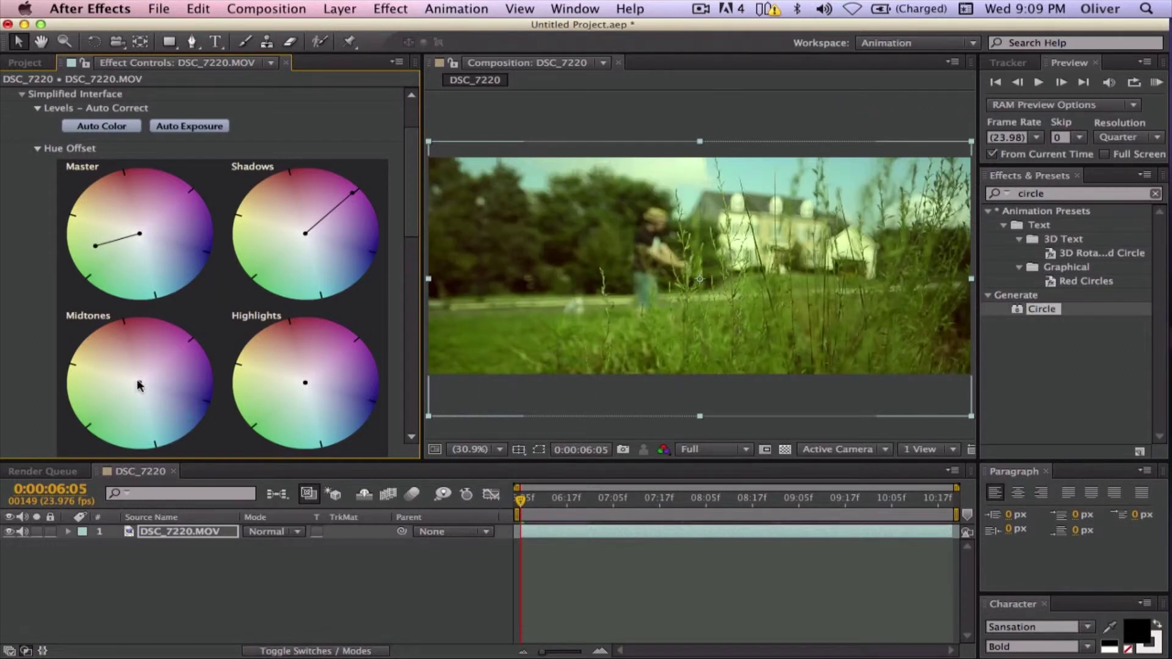
pyautogui.moveTo(136, 354); pyautogui.dragTo(134, 351)
pyautogui.click(163, 534)
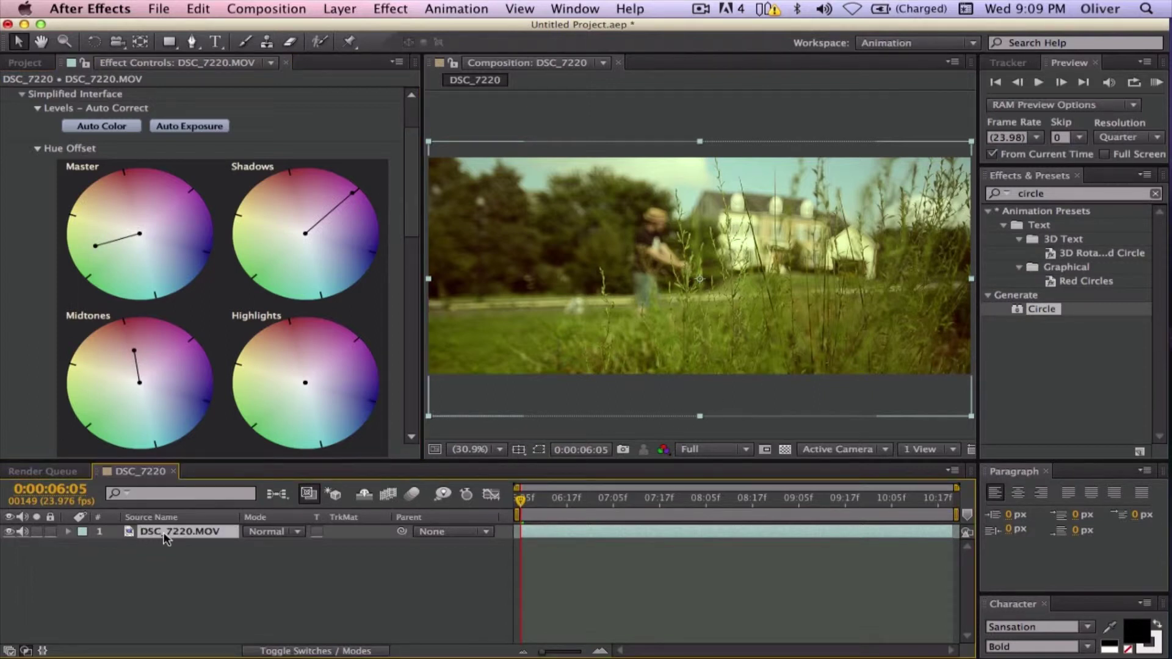
# Step: Duplicate the graded layer and delete Color Finesse from the lower copy
pyautogui.press('super+d')
pyautogui.click(170, 545)
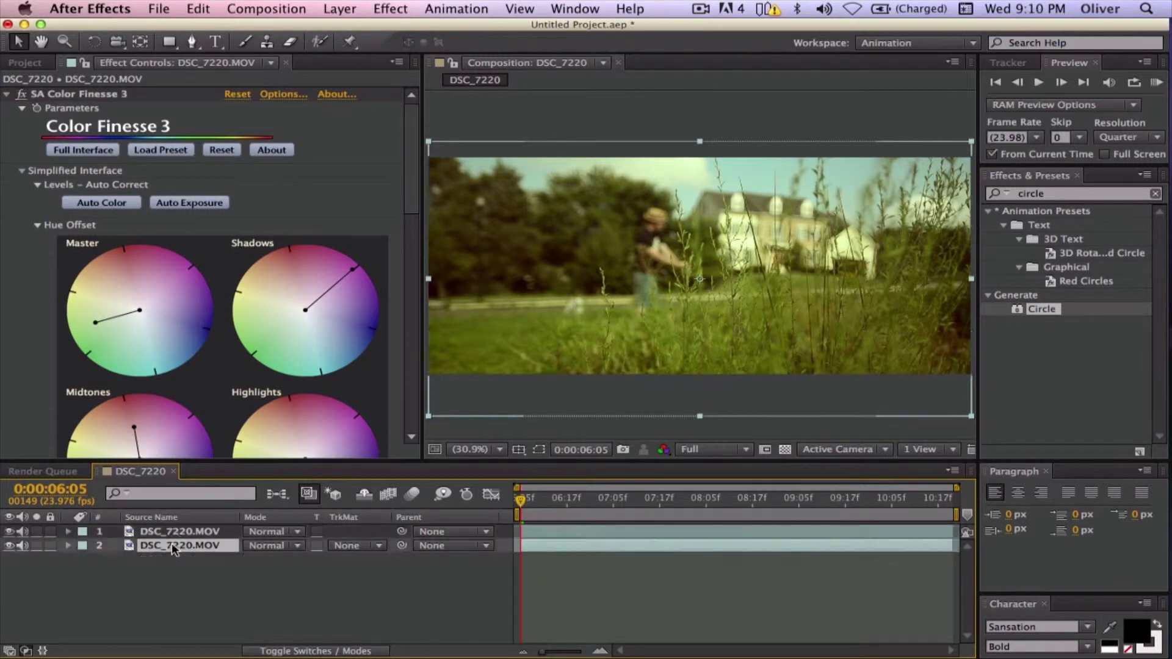
pyautogui.click(98, 93)
pyautogui.press('Delete')
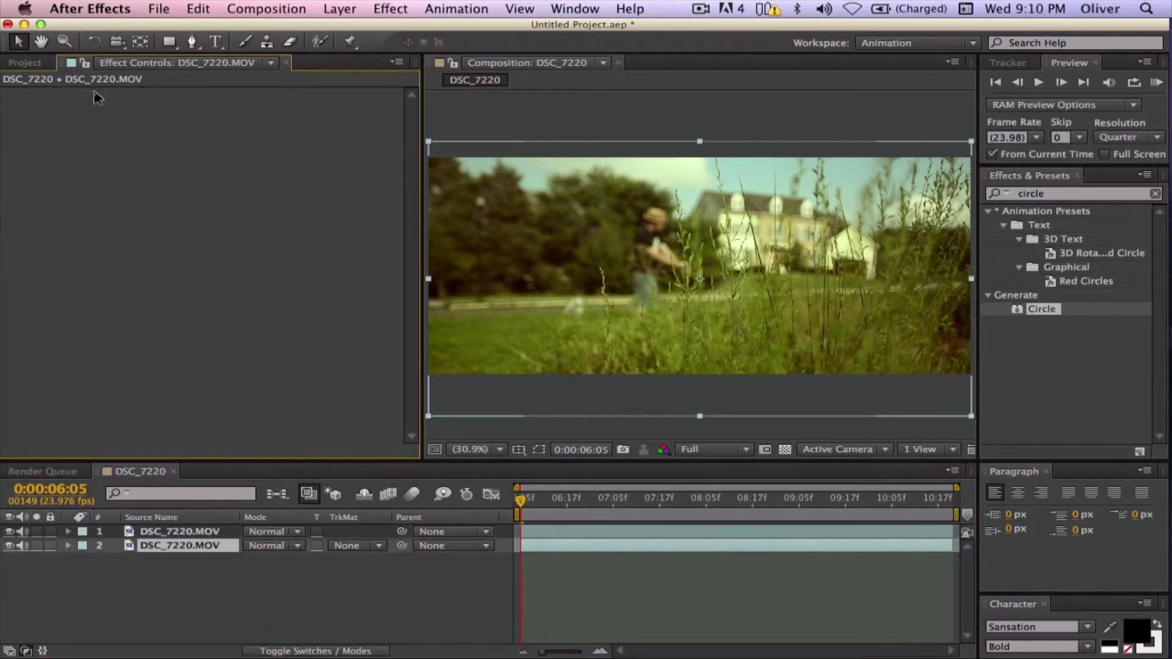
# Step: Toggle the graded layer to compare, then hide the ungraded layer 2
pyautogui.click(9, 532)
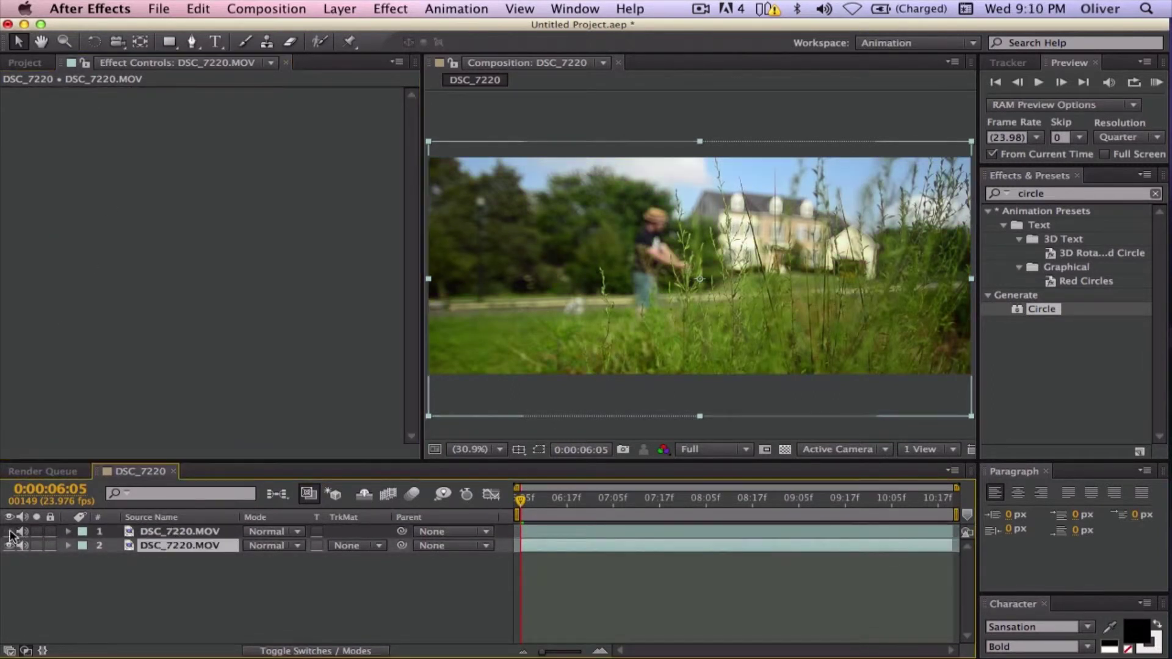
pyautogui.click(9, 532)
pyautogui.click(10, 532)
pyautogui.click(9, 532)
pyautogui.click(9, 546)
pyautogui.click(175, 533)
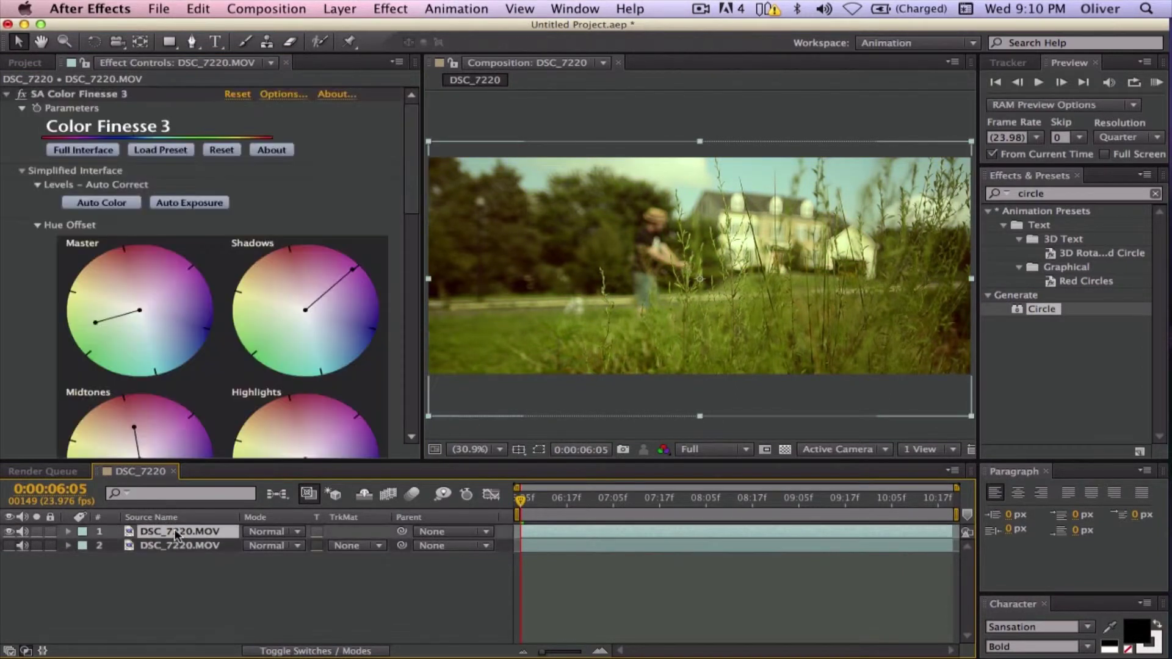
# Step: Tint the highlights hue and pull the Master curve into a contrast S shape
pyautogui.scroll(-4, 413, 235)
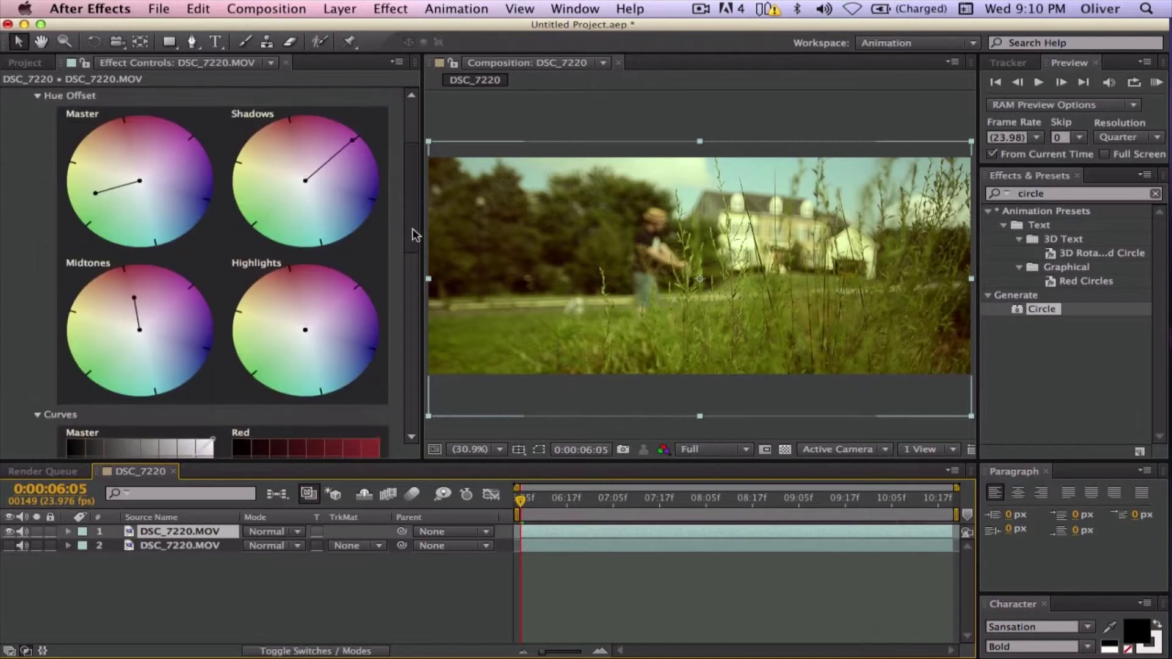
pyautogui.click(377, 350)
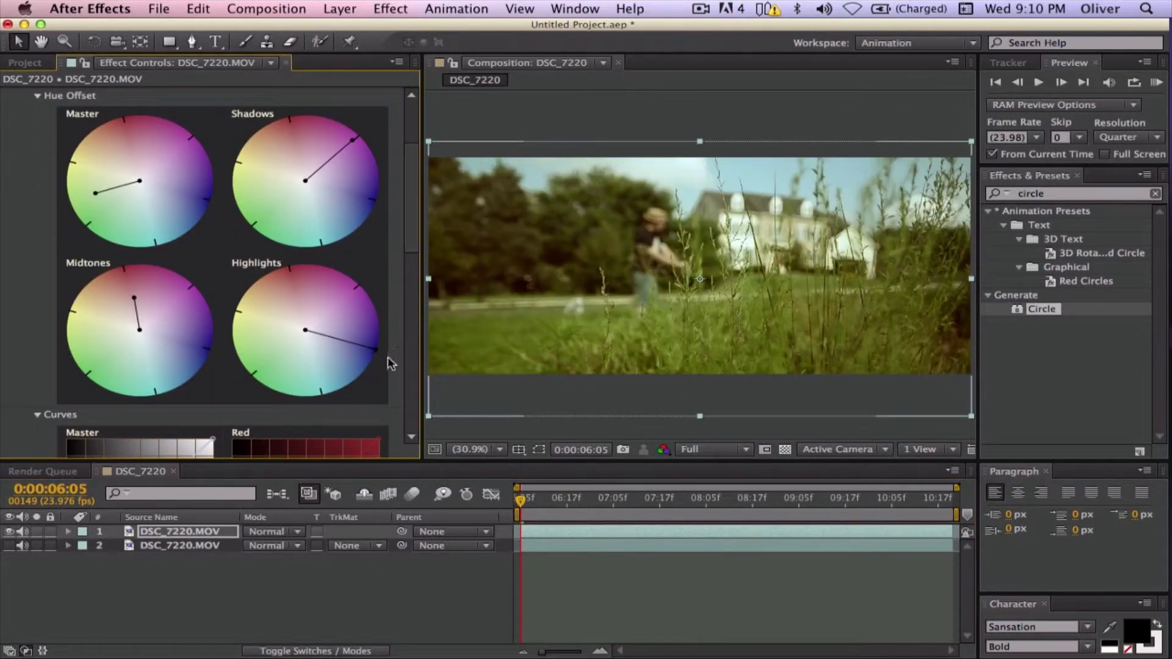
pyautogui.click(38, 96)
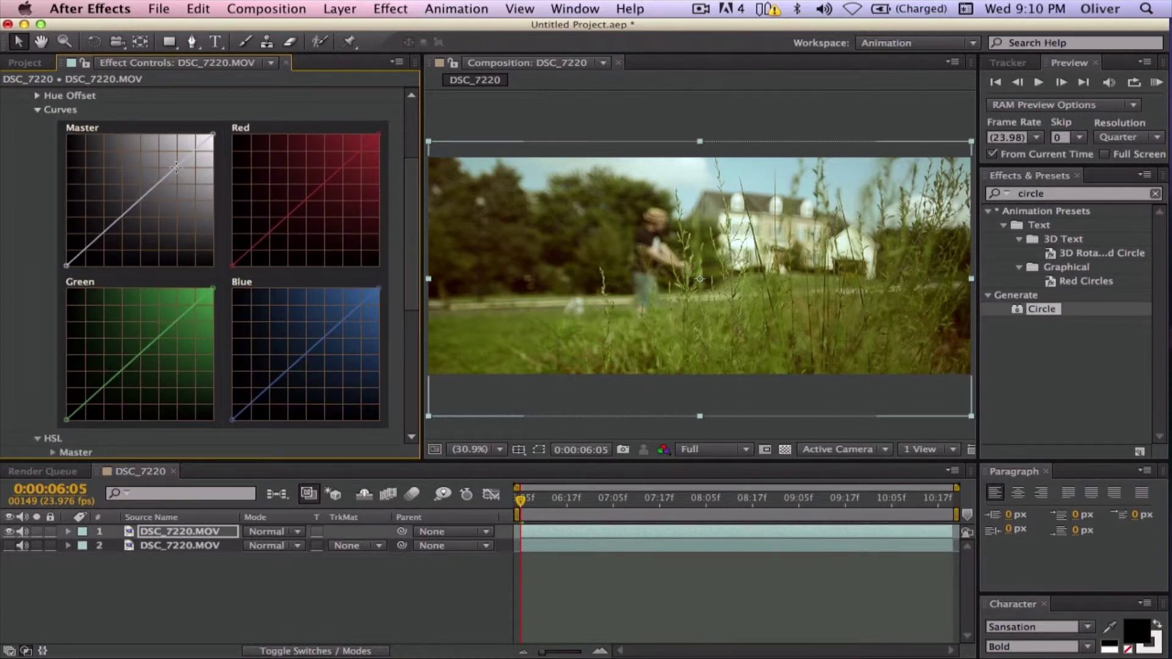
pyautogui.moveTo(176, 166); pyautogui.dragTo(168, 163)
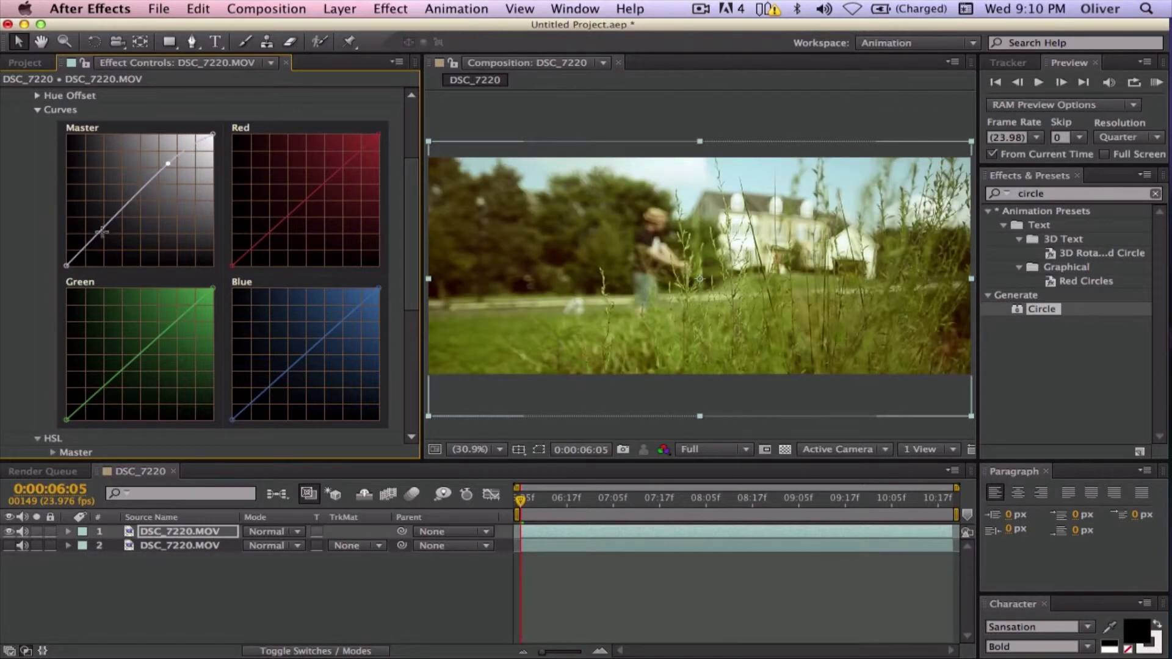
pyautogui.moveTo(102, 231); pyautogui.dragTo(108, 234)
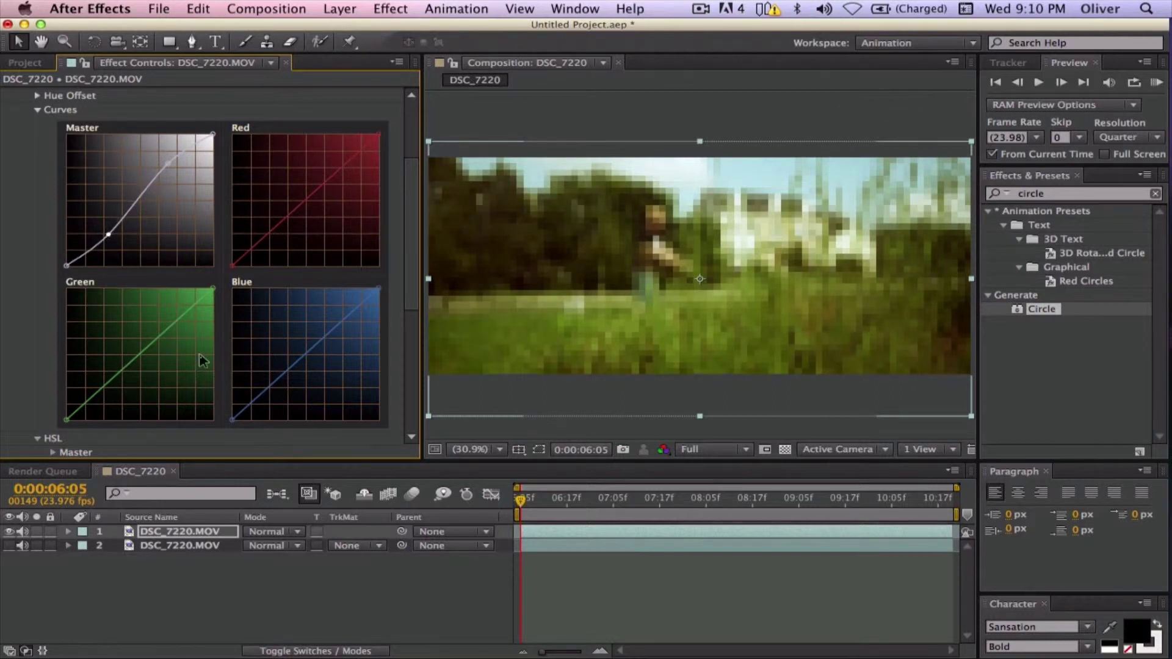
# Step: Compare graded against original, delete the ungraded duplicate, and reselect the graded DSC_7220.MOV
pyautogui.click(10, 531)
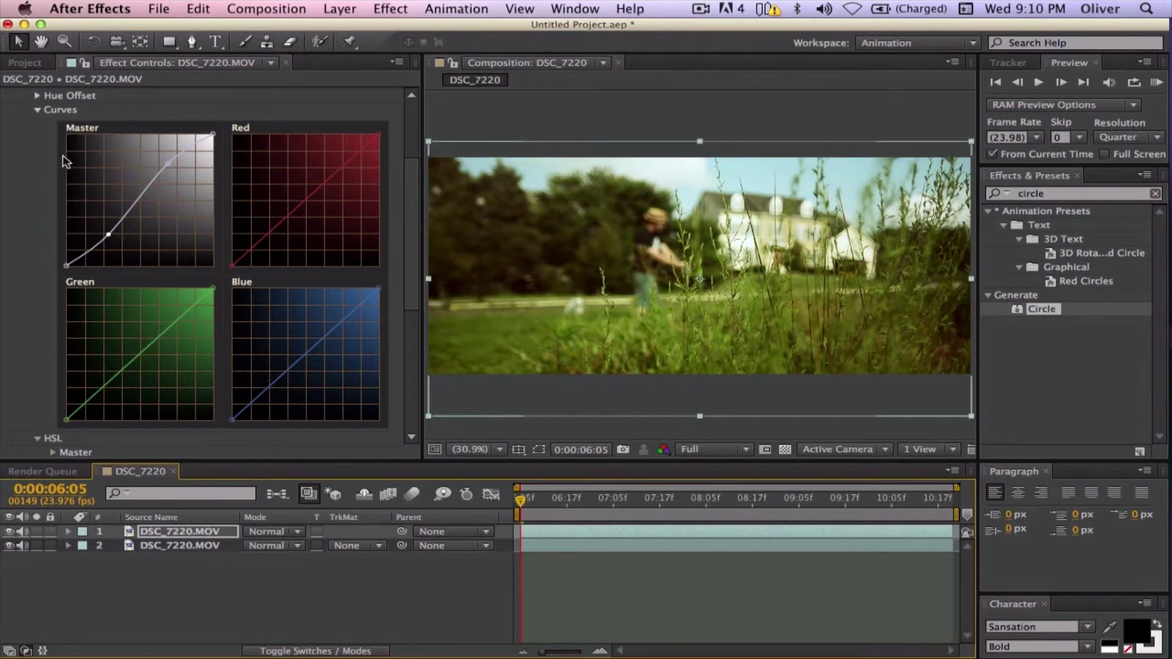
pyautogui.scroll(5, 142, 122)
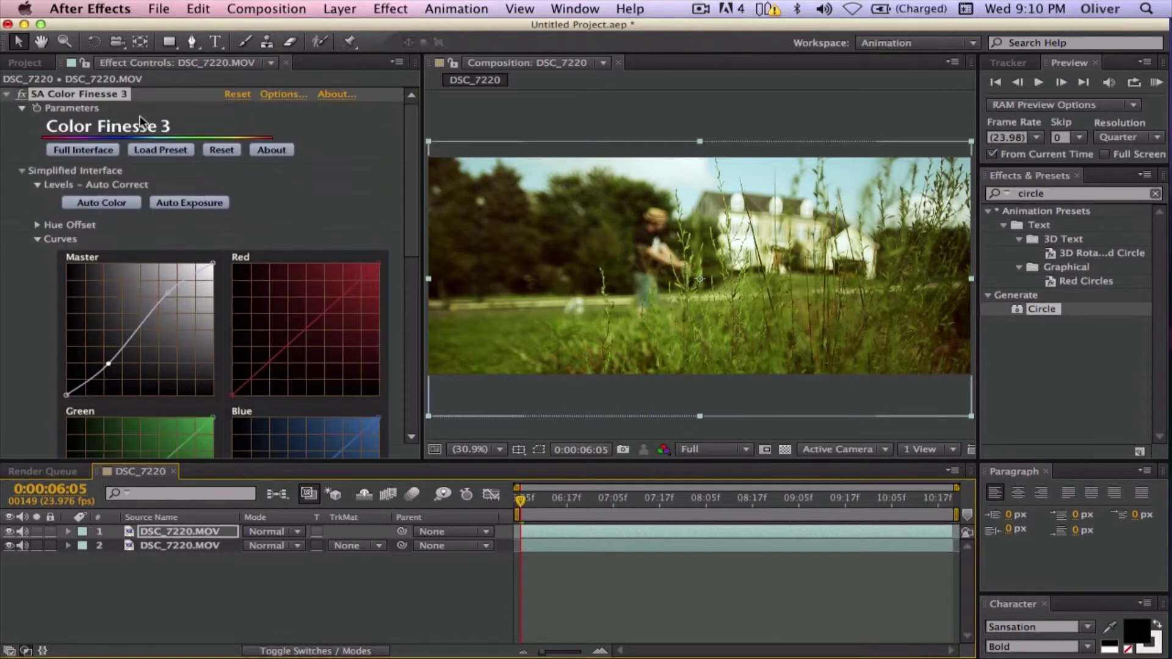
pyautogui.click(6, 94)
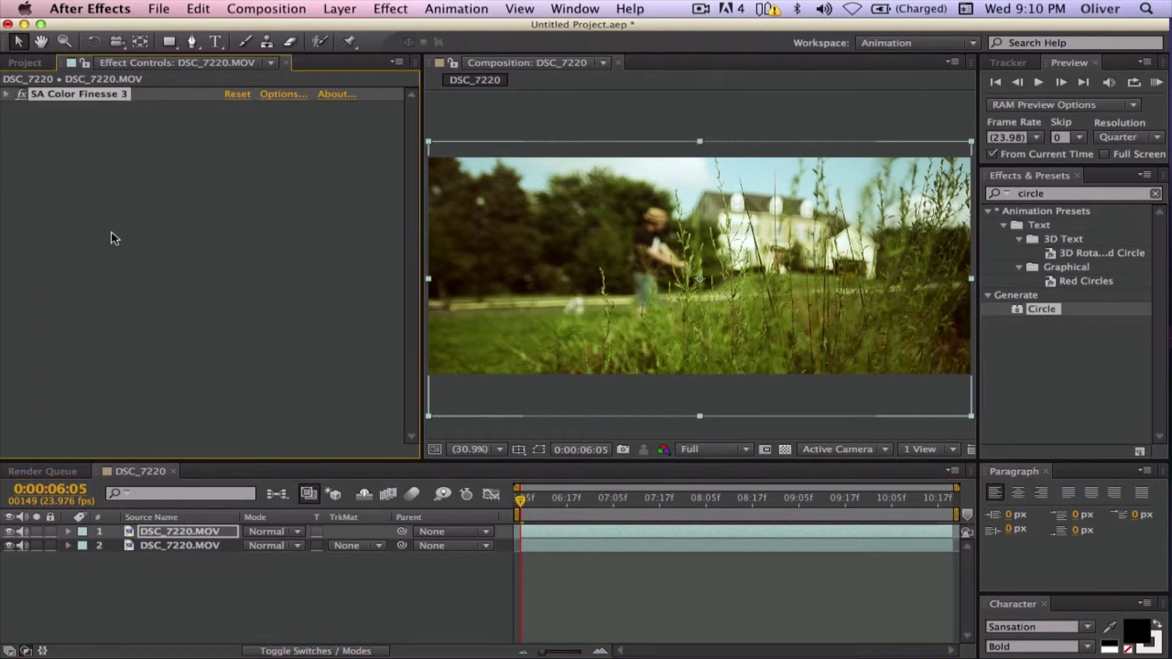
pyautogui.click(181, 545)
pyautogui.click(9, 531)
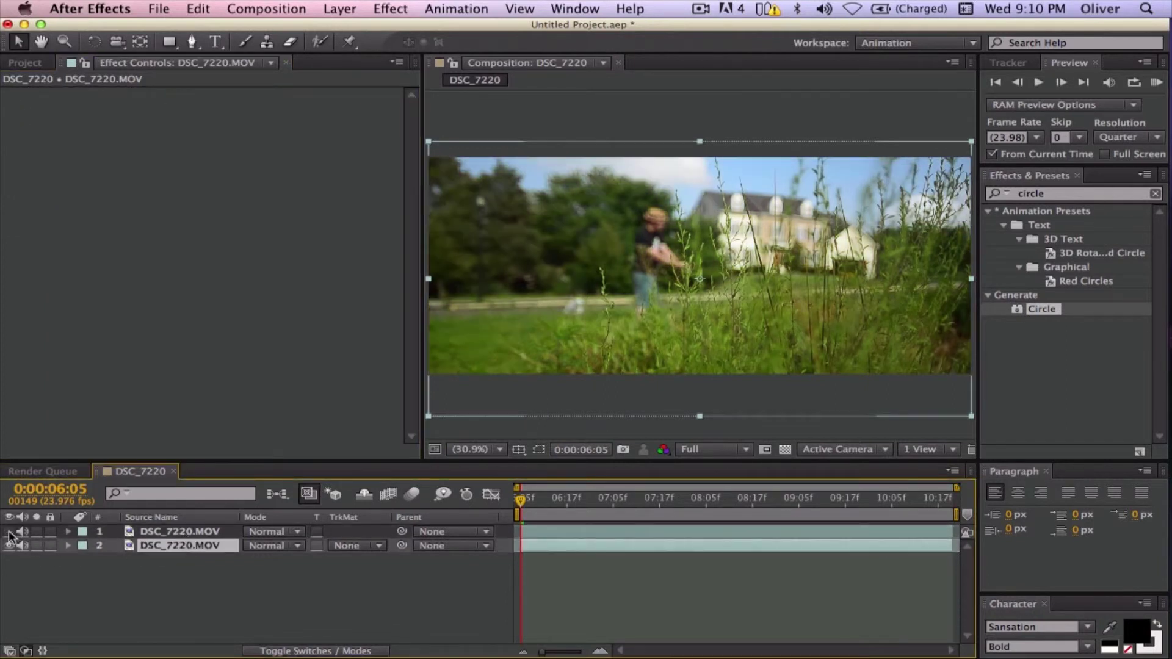
pyautogui.click(10, 531)
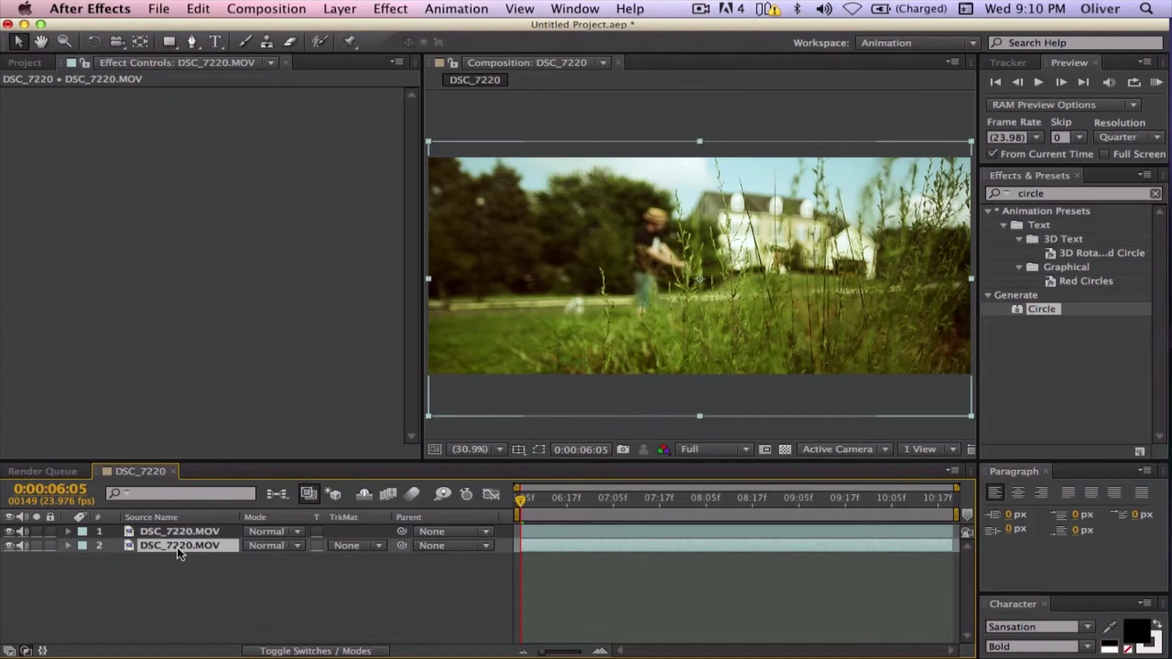
pyautogui.press('Delete')
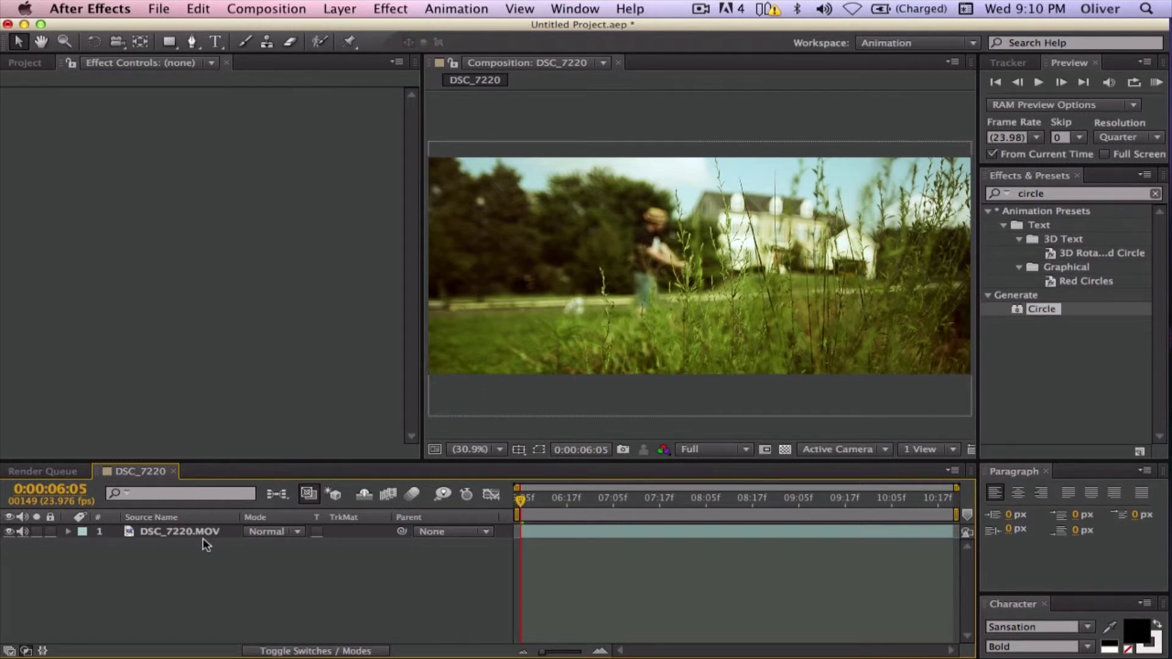
pyautogui.click(186, 535)
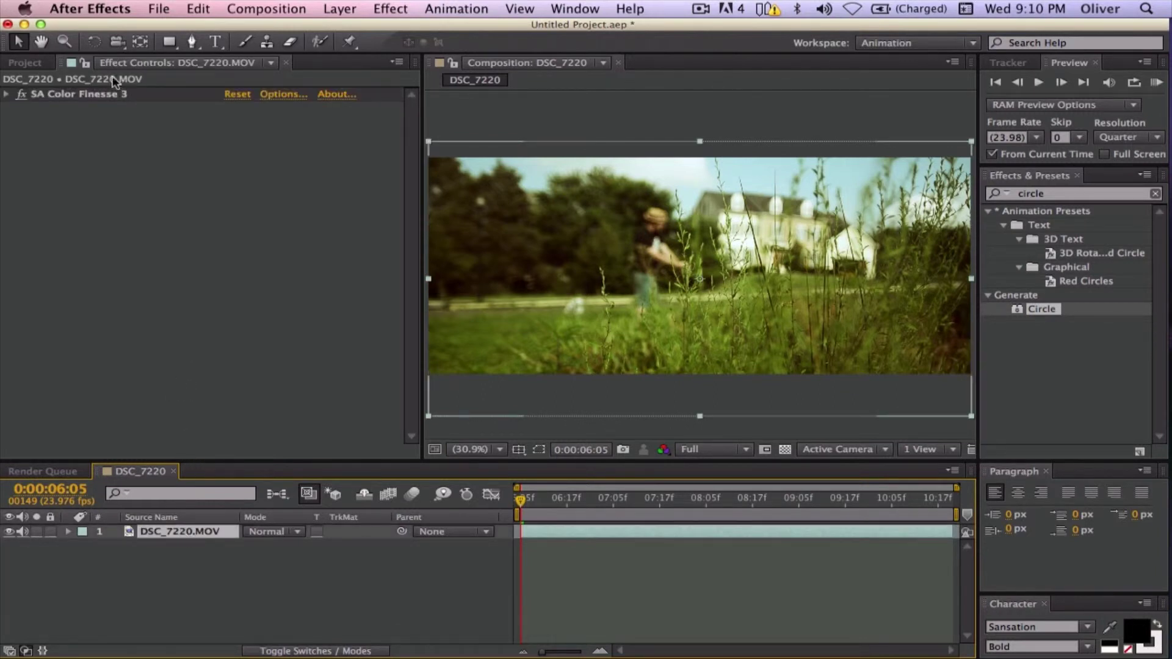
# Step: Add the DSC_7220 composition to the Render Queue
pyautogui.click(24, 63)
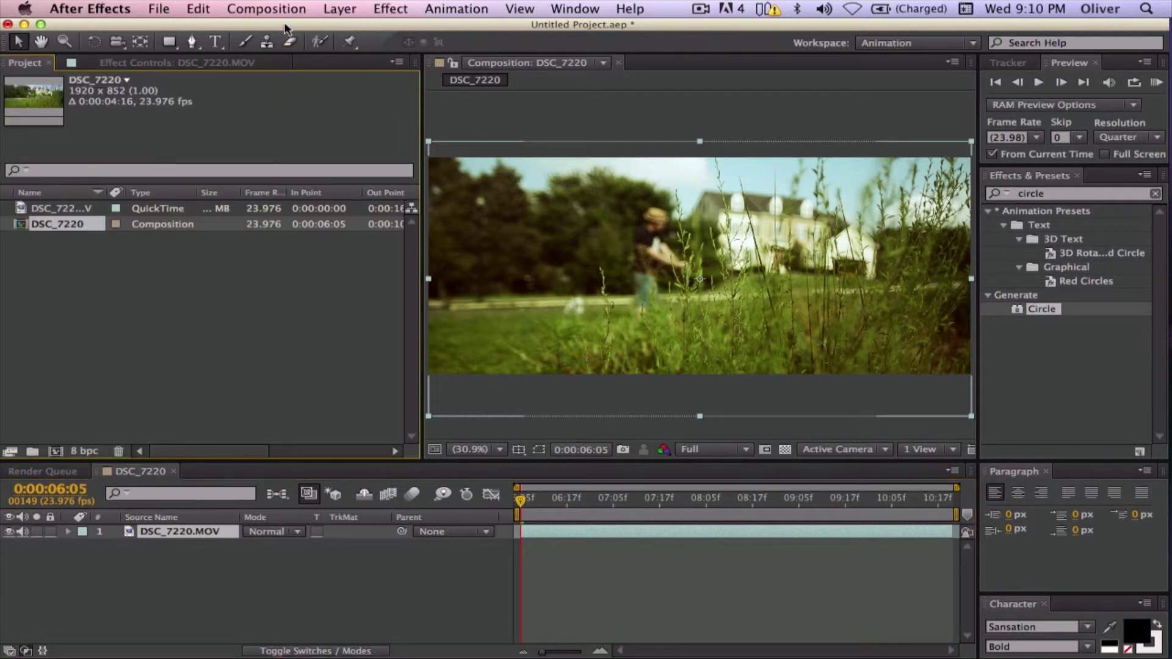
pyautogui.click(269, 9)
pyautogui.click(307, 127)
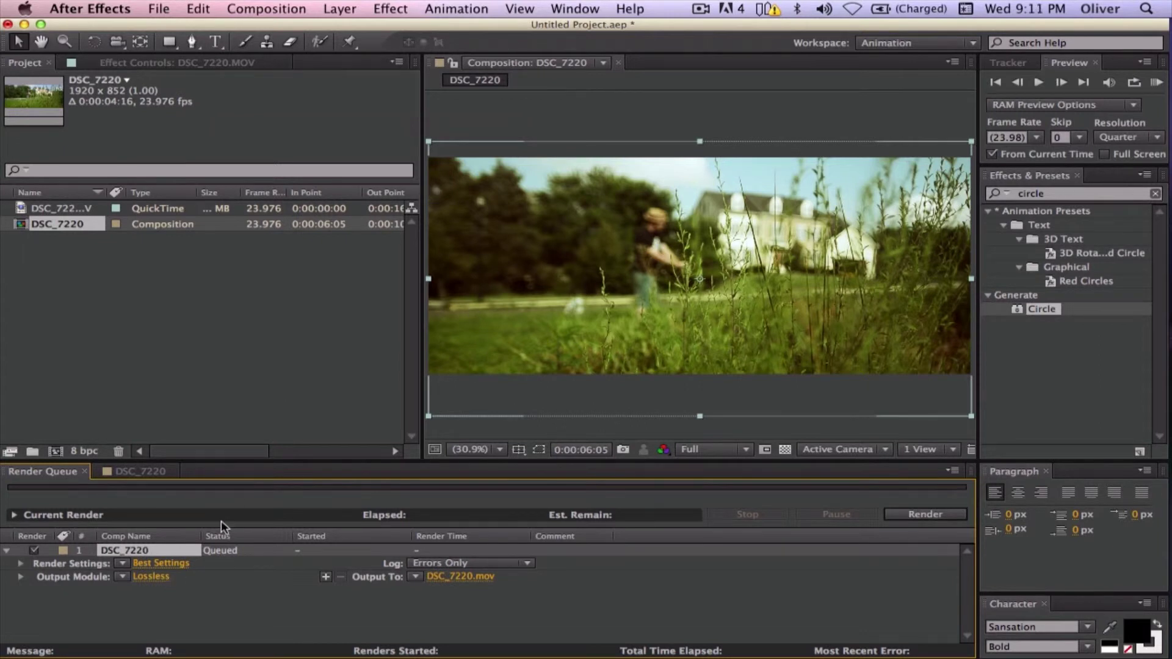
# Step: Set the output module to H.264 with XMP metadata and 48 kHz stereo audio
pyautogui.click(151, 576)
pyautogui.click(482, 150)
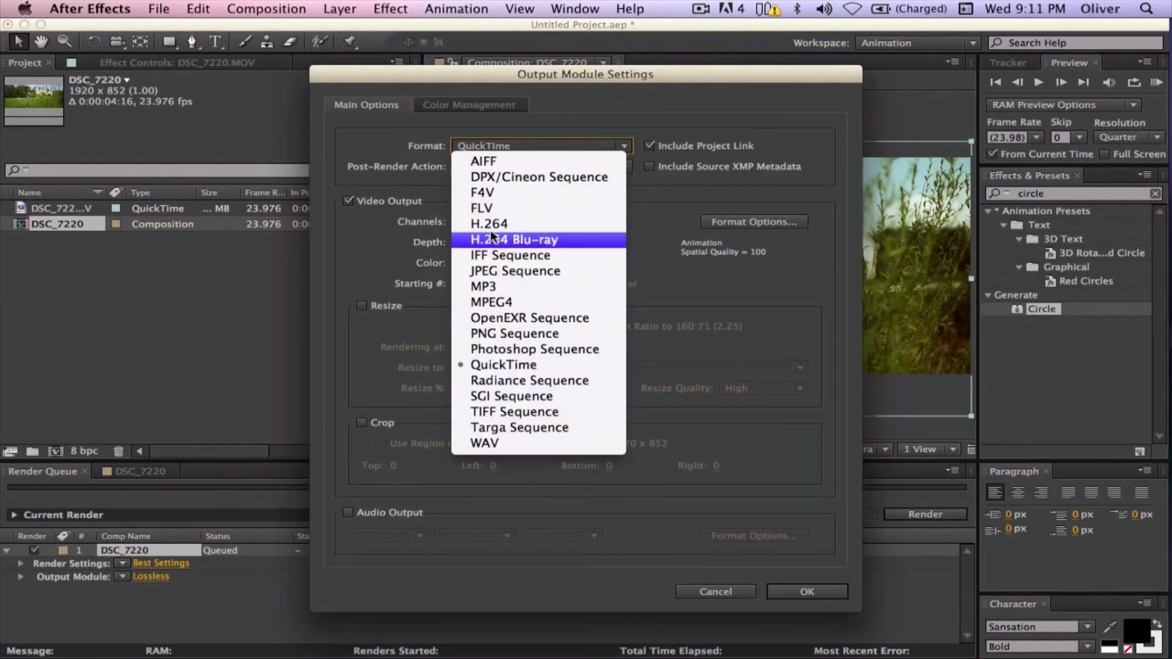
pyautogui.click(627, 186)
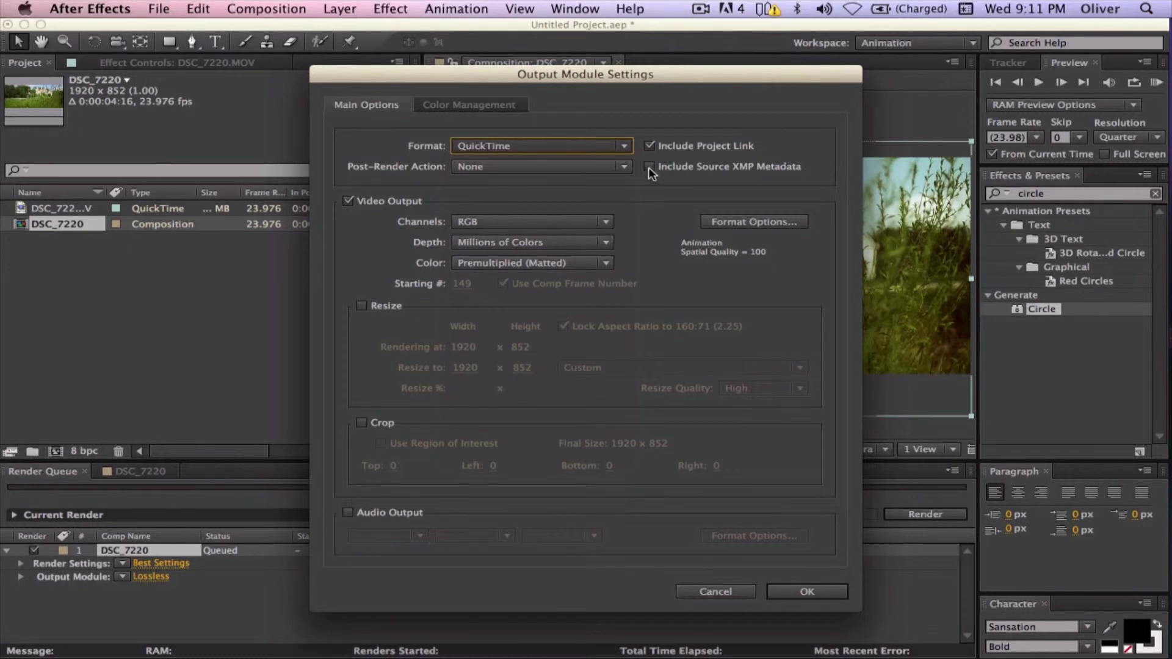
pyautogui.click(649, 167)
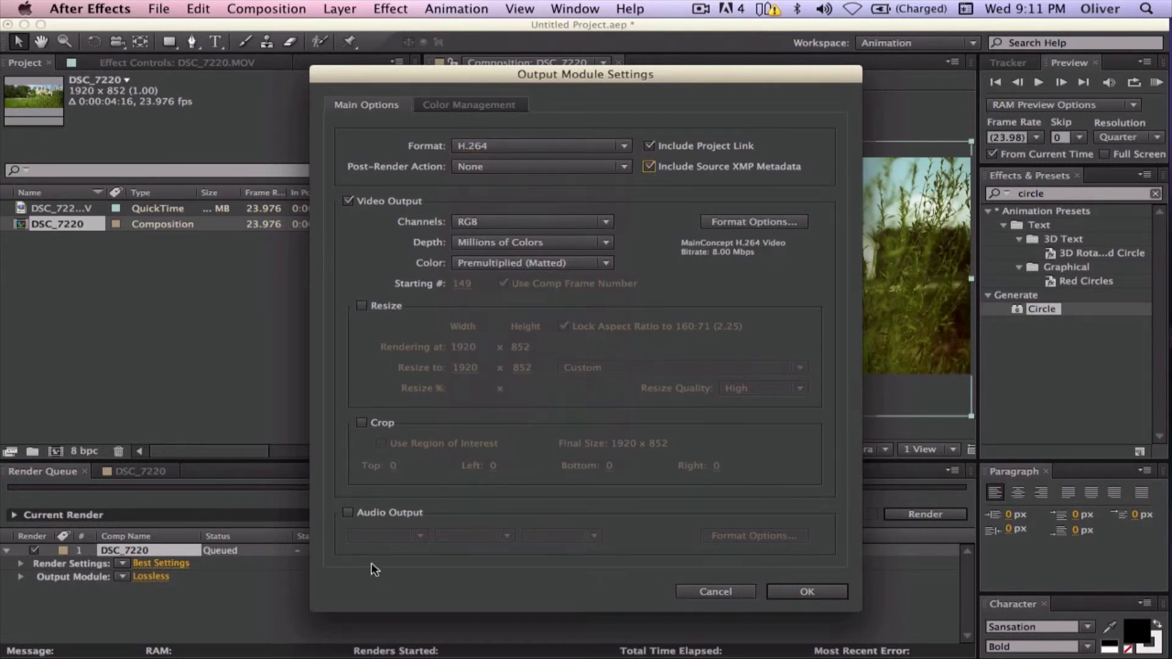
pyautogui.click(345, 514)
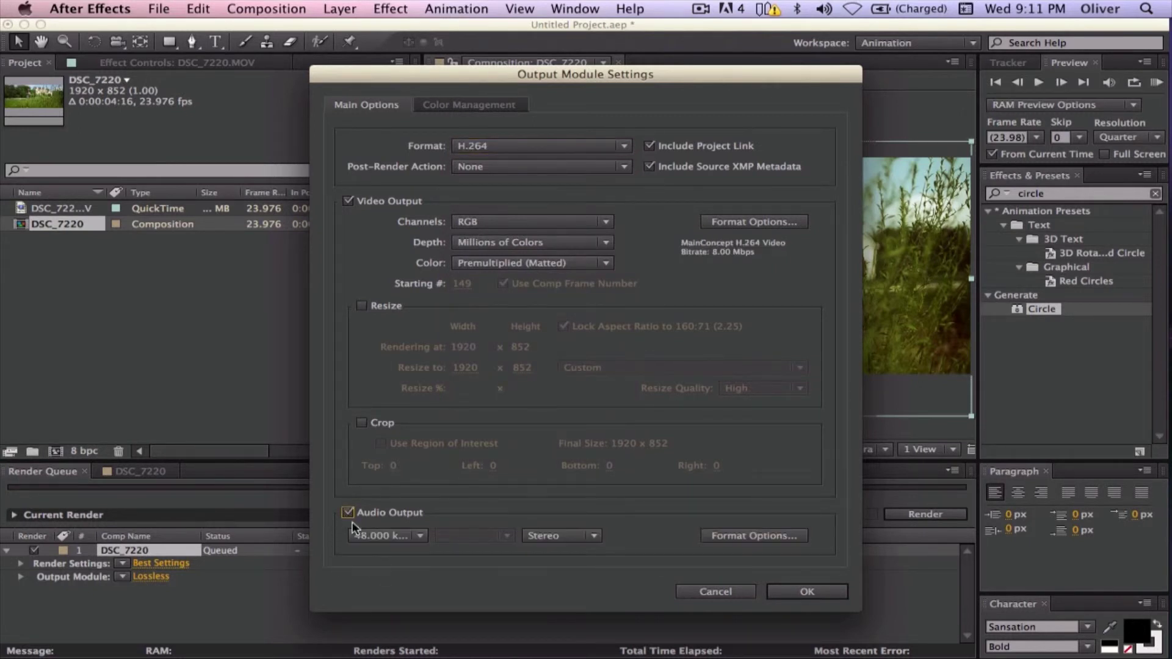
pyautogui.click(389, 539)
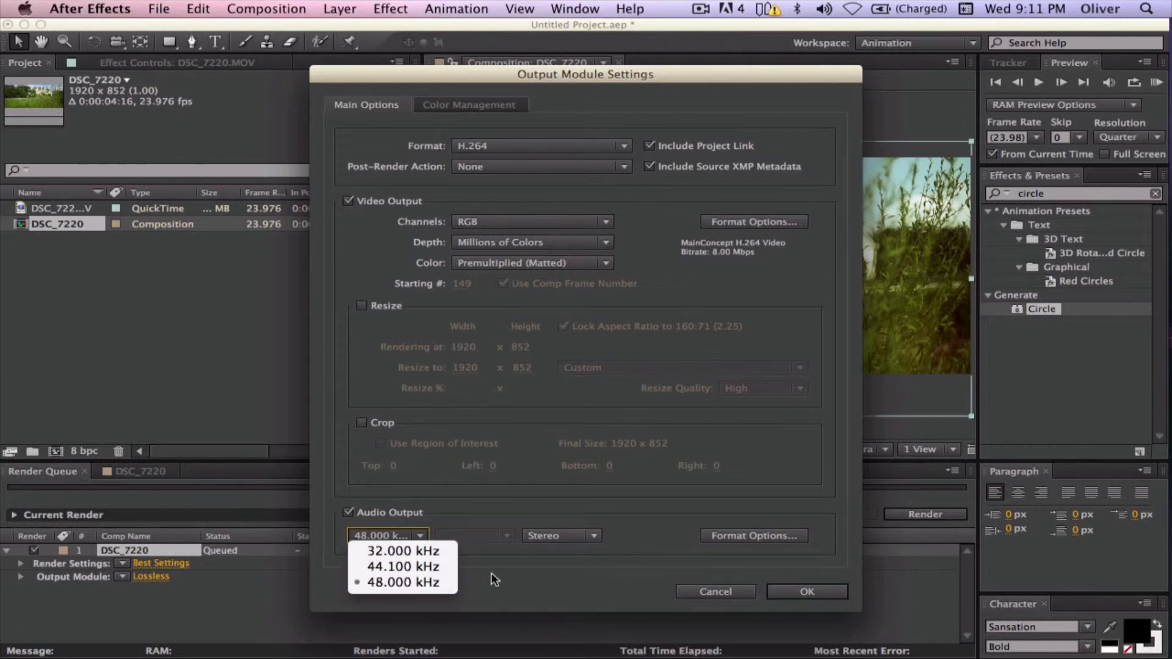
pyautogui.click(538, 562)
pyautogui.click(556, 538)
pyautogui.click(559, 567)
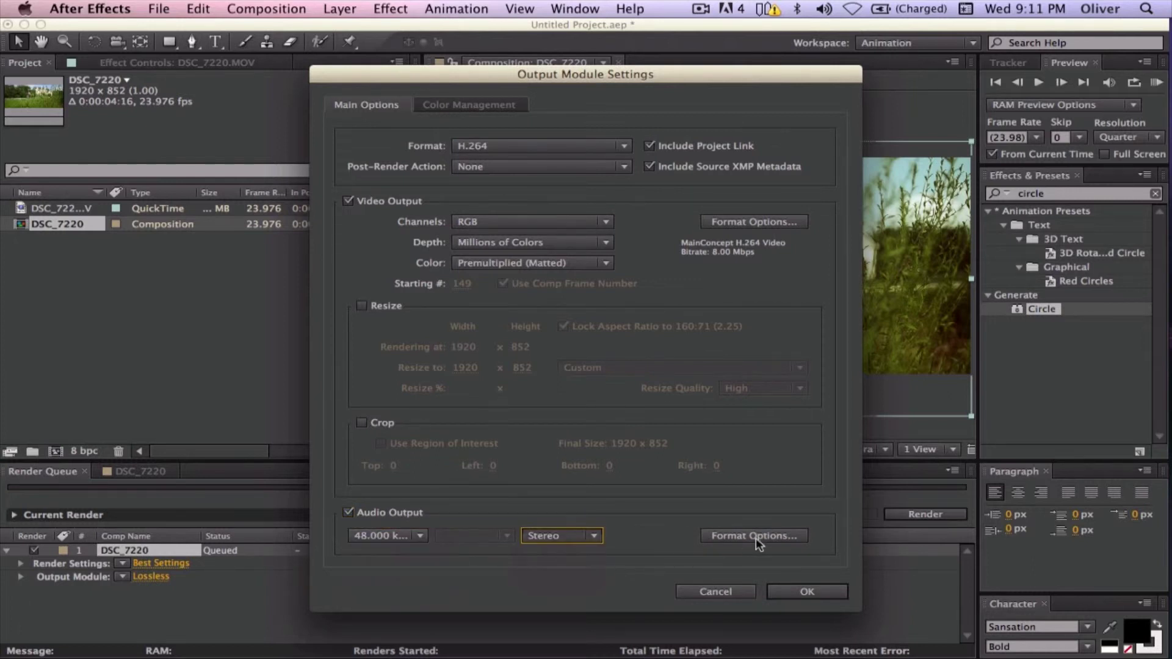
# Step: Set the H.264 audio bitrate to 320 kbps at High quality and confirm
pyautogui.click(755, 536)
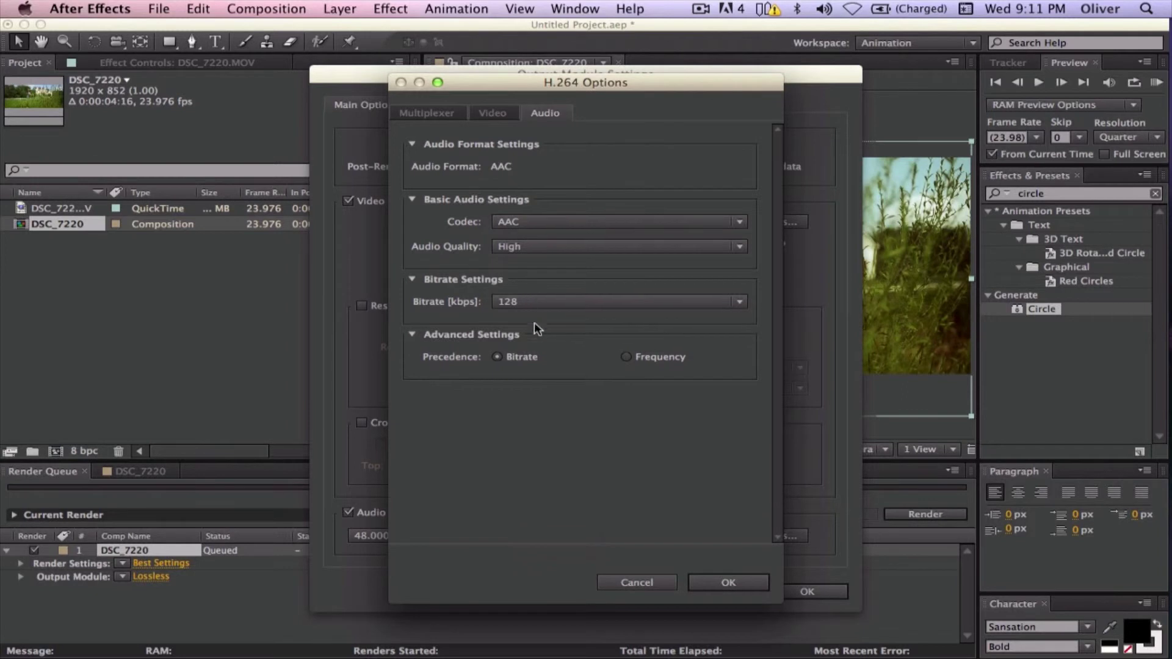
pyautogui.click(536, 302)
pyautogui.click(523, 598)
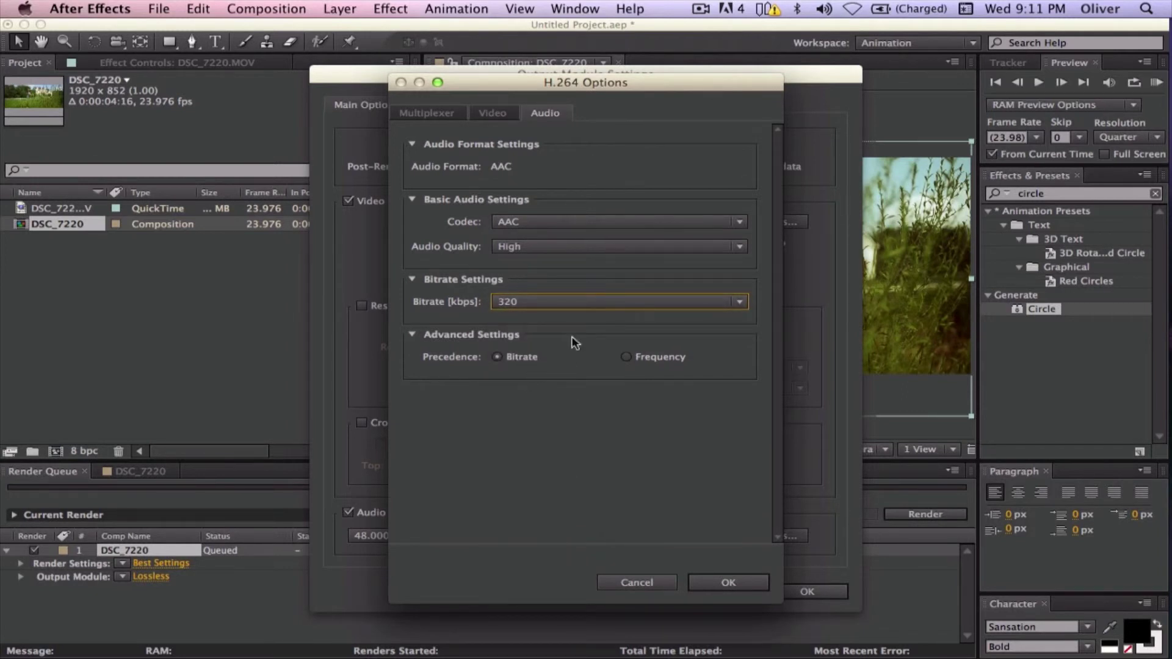
pyautogui.click(533, 249)
pyautogui.click(541, 269)
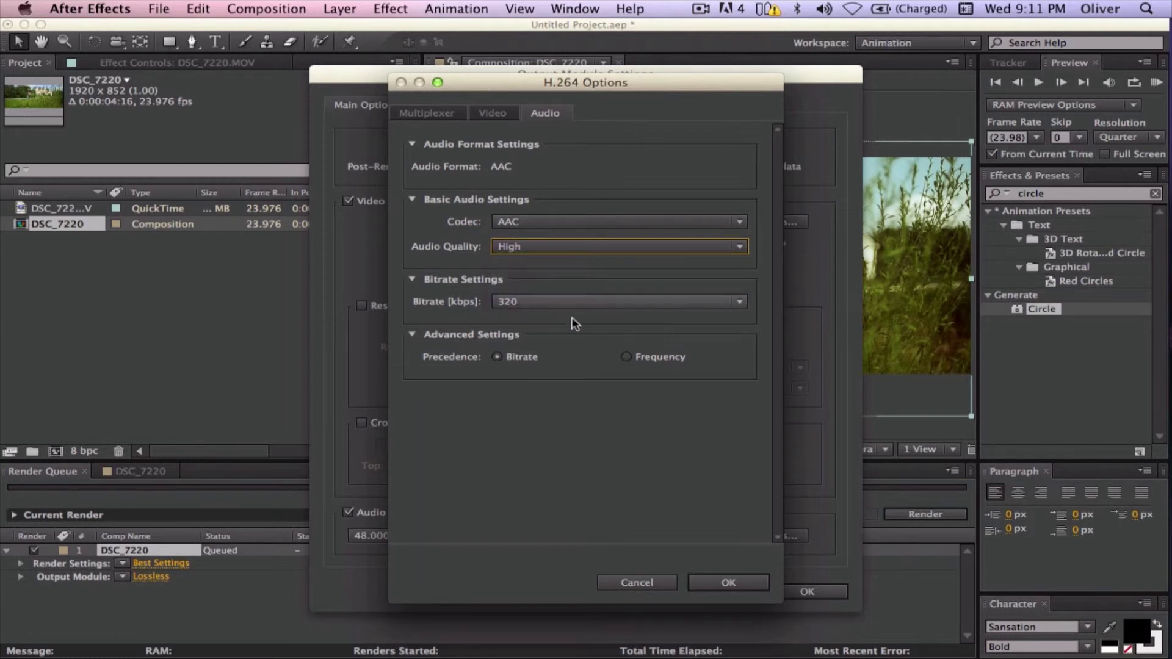
pyautogui.click(723, 583)
pyautogui.click(799, 595)
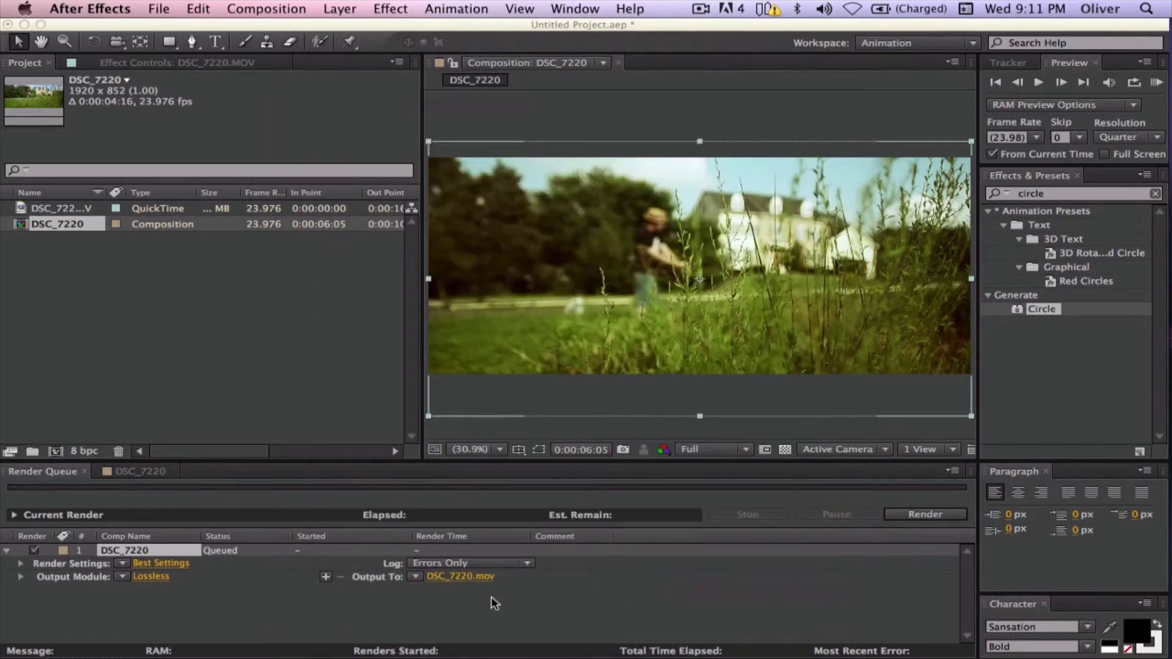
# Step: Name the output Finished Slider Tutorial.mp4 and render the composition
pyautogui.click(479, 578)
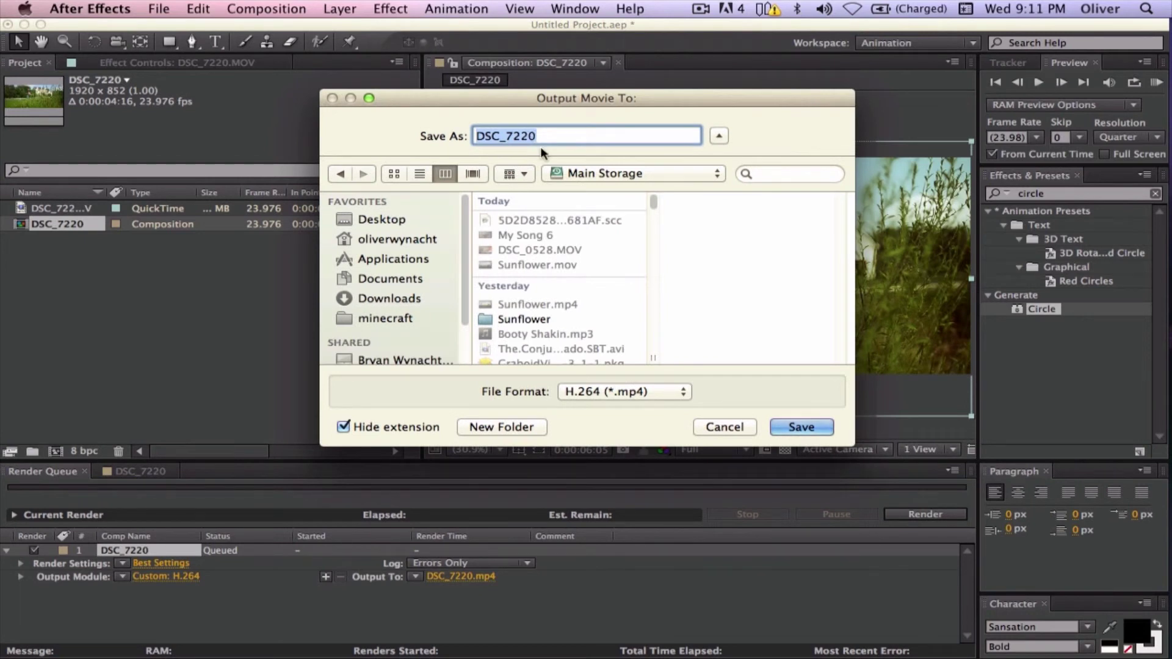
pyautogui.write('Finishe')
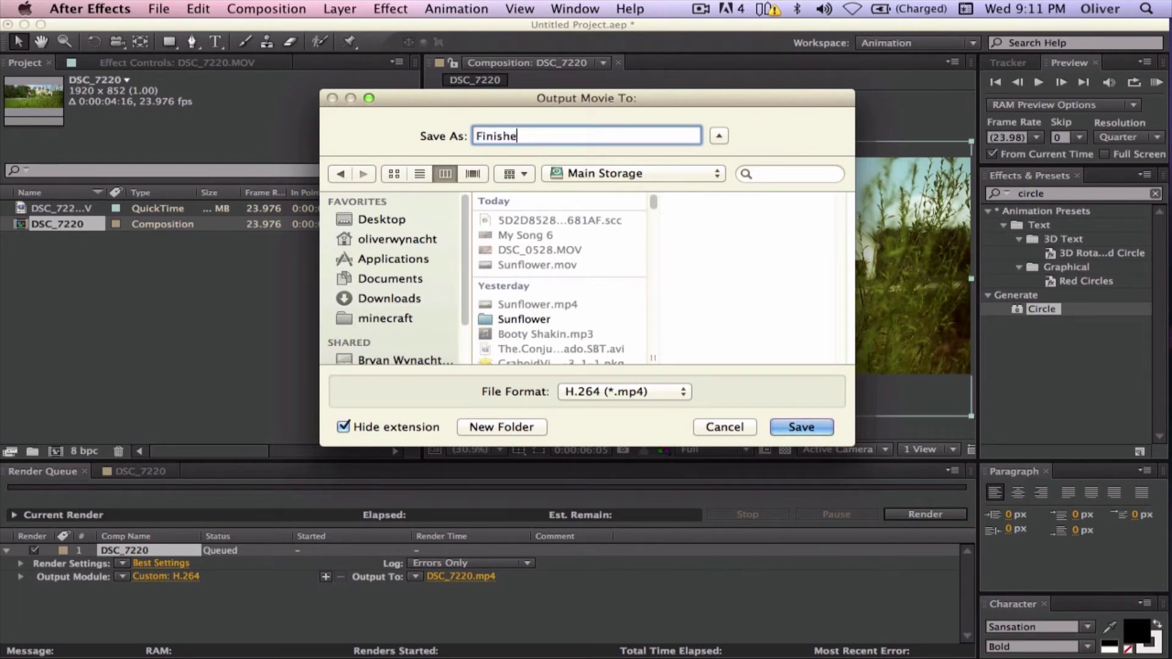
pyautogui.write('d Slider Tutorial')
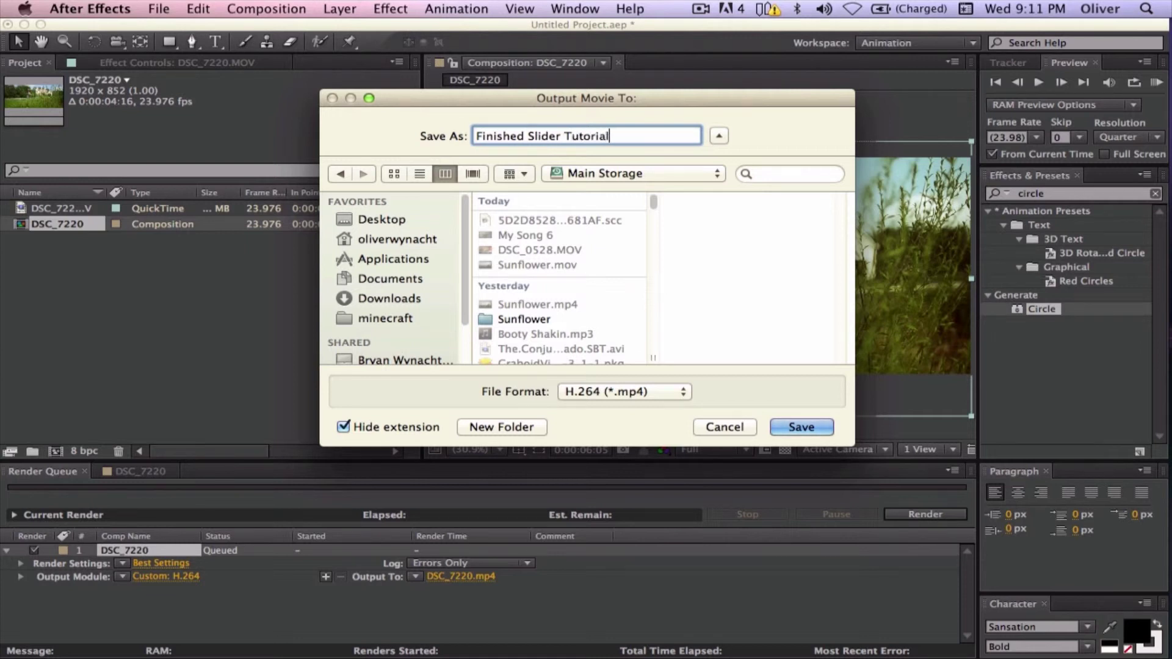
pyautogui.click(800, 426)
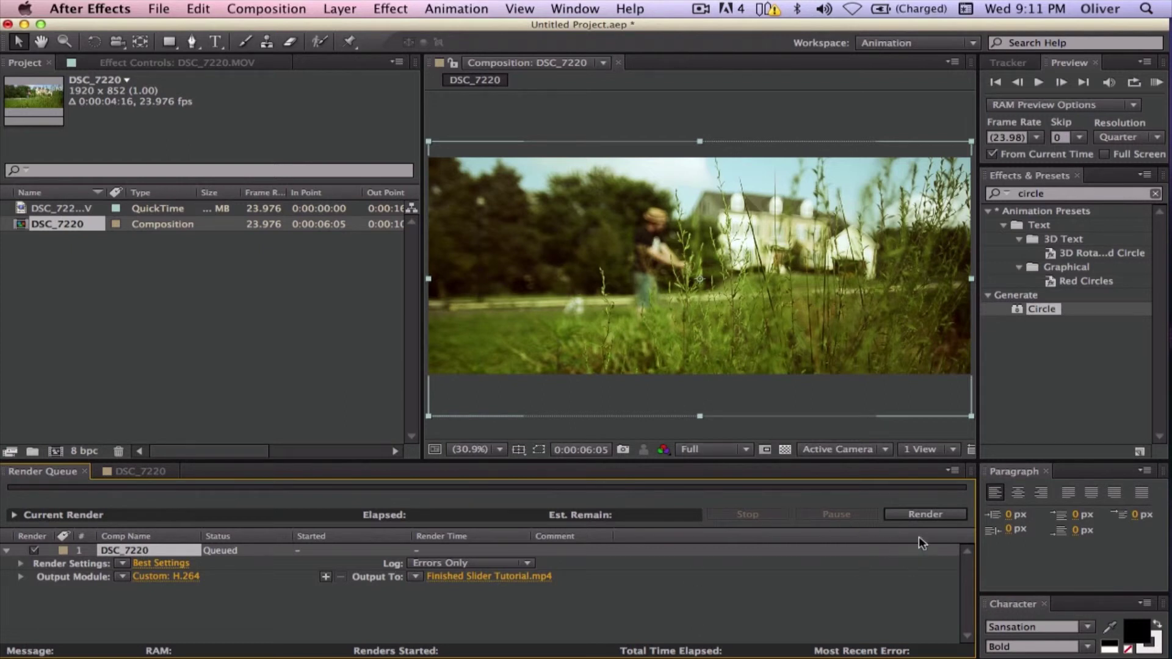
pyautogui.click(916, 516)
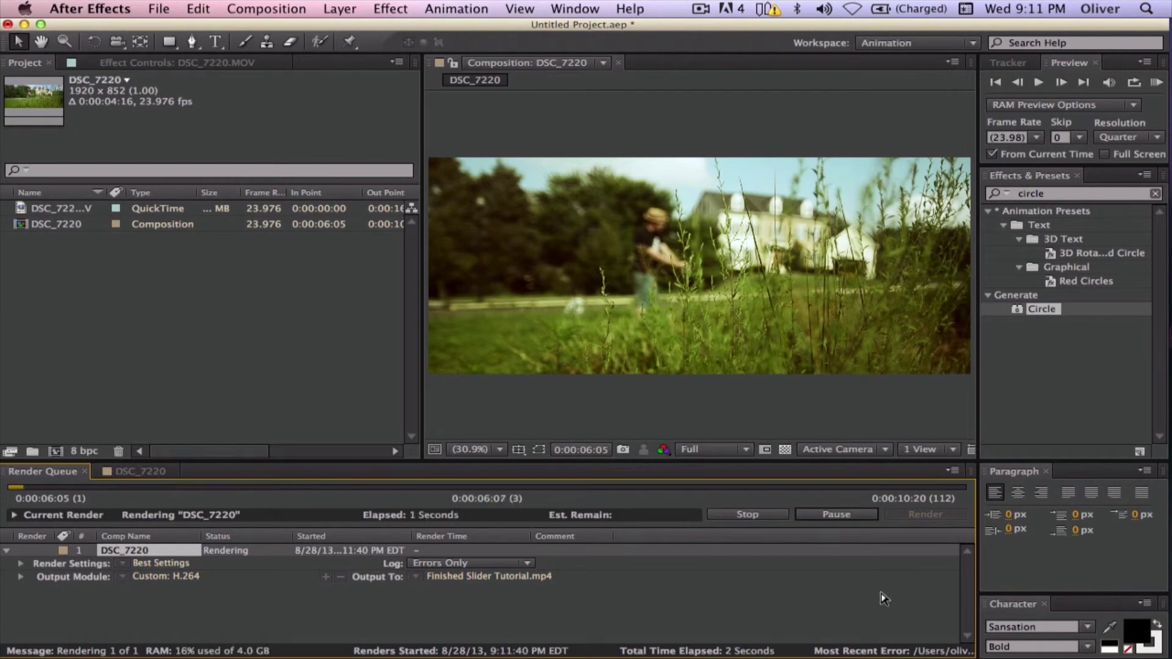
pyautogui.click(700, 9)
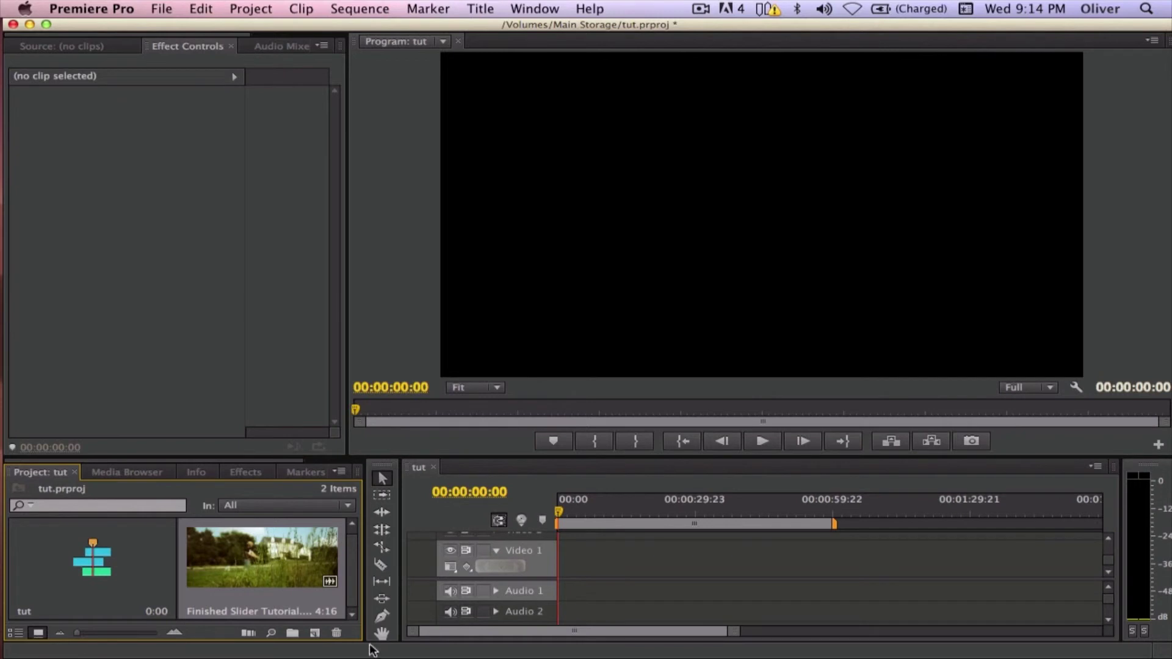
# Step: Place Finished Slider Tutorial on Video 1, keep existing sequence settings, and play it back
pyautogui.moveTo(229, 553); pyautogui.dragTo(565, 574)
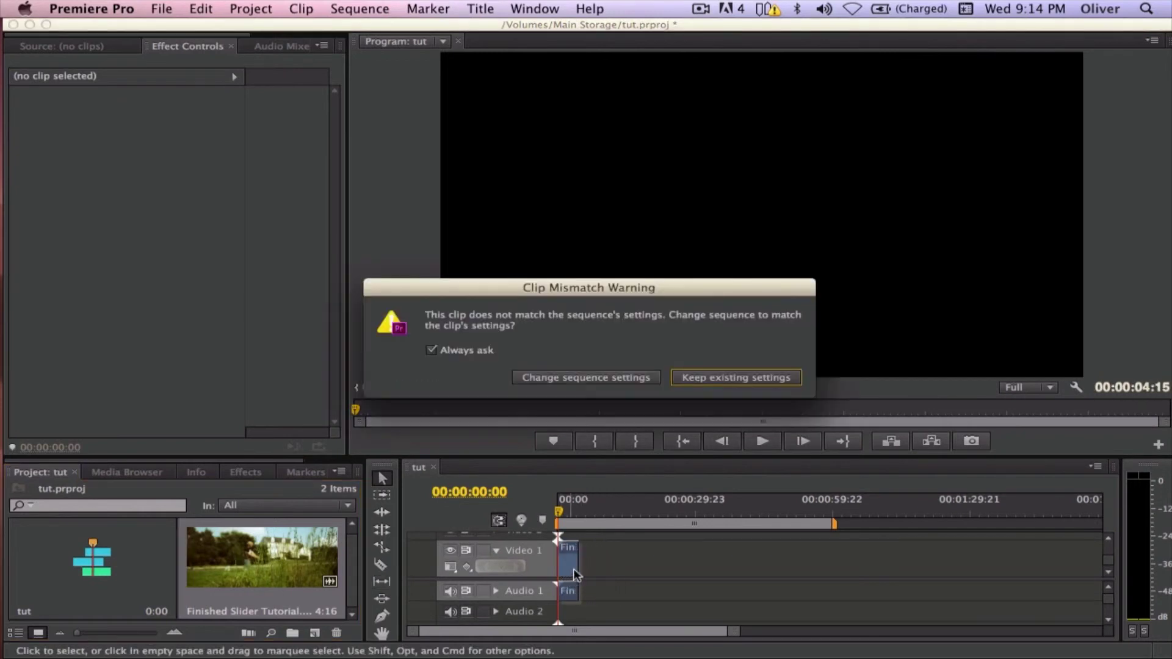
pyautogui.click(702, 383)
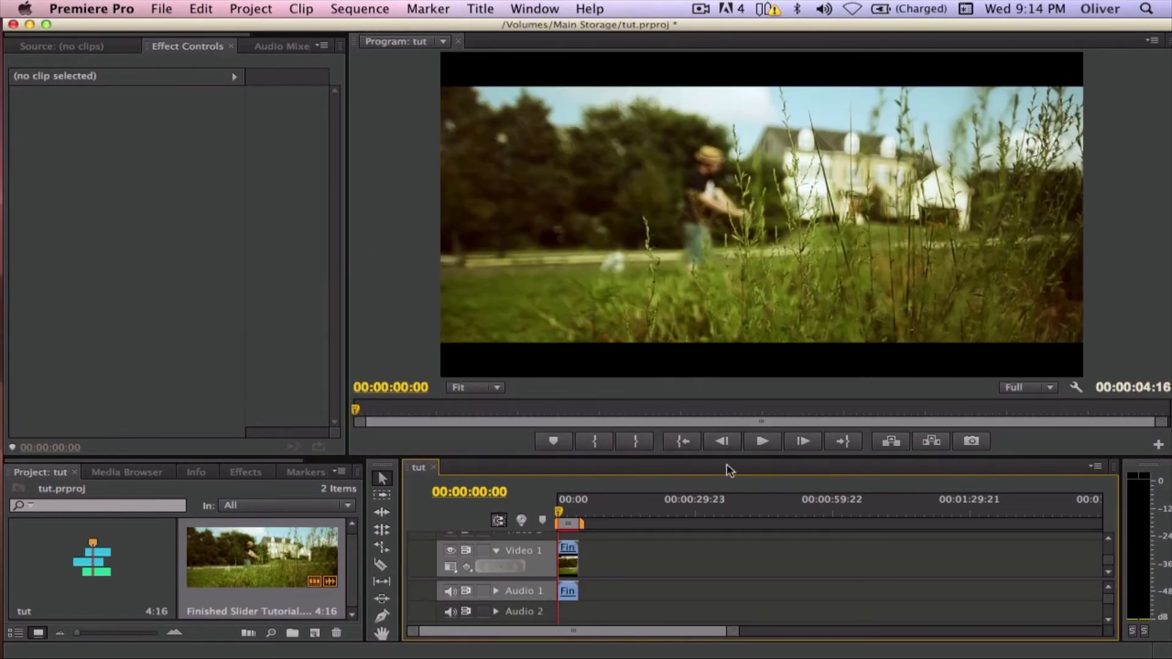
pyautogui.click(763, 442)
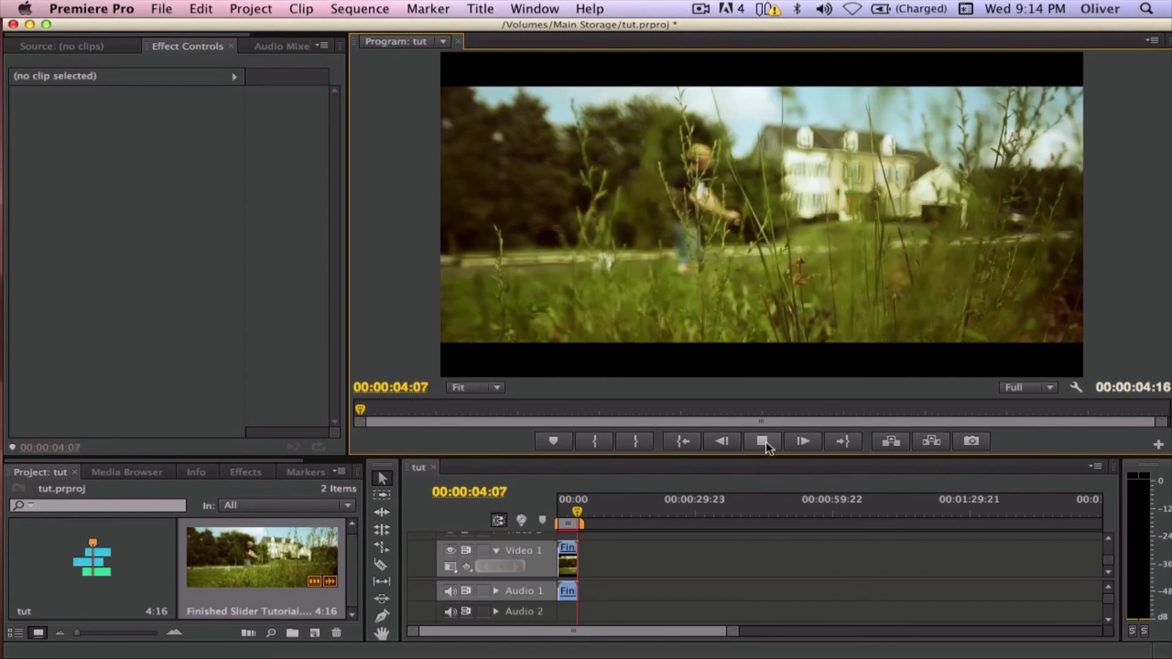
pyautogui.click(766, 446)
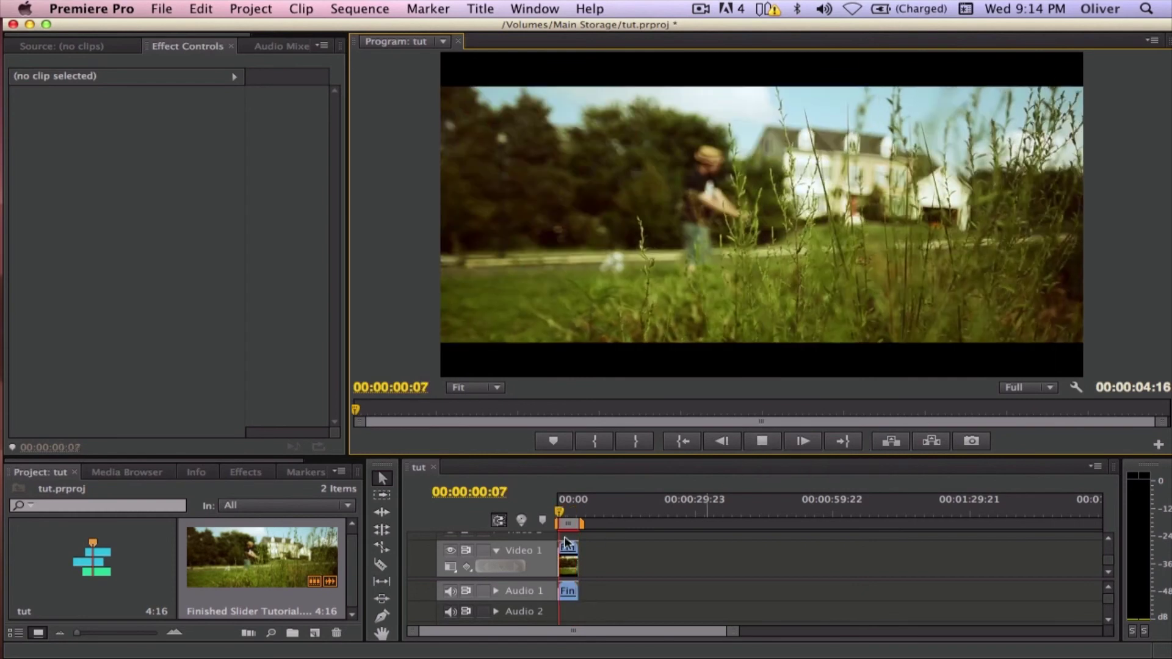
pyautogui.click(774, 446)
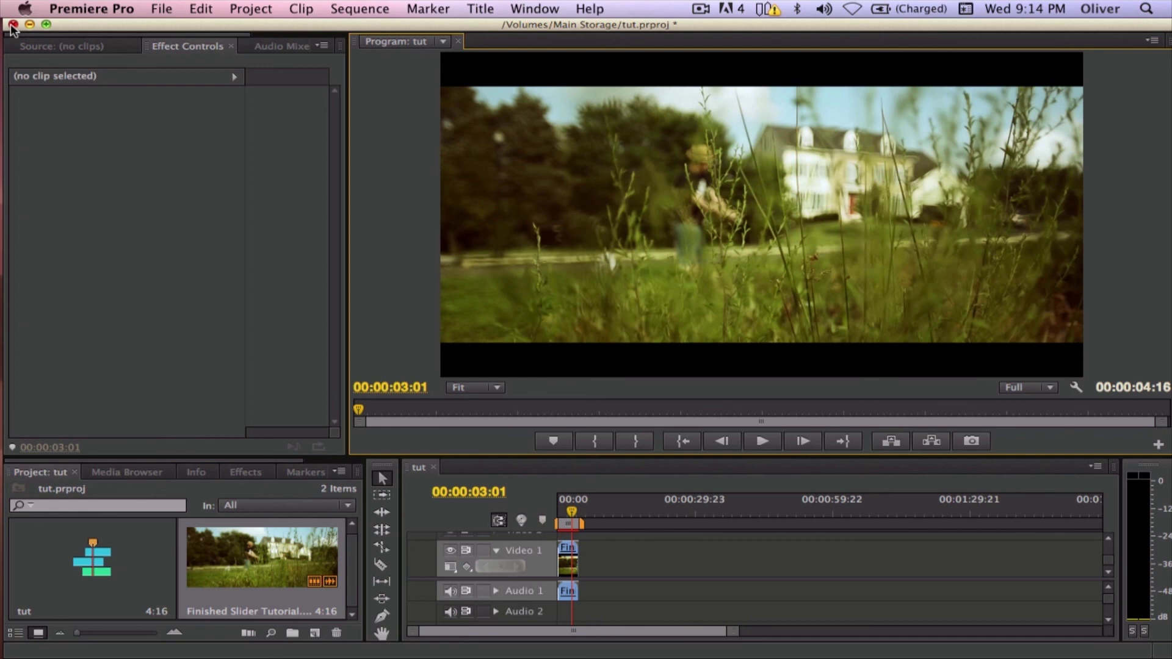
# Step: Switch the top-left panel from Effect Controls to the Source monitor
pyautogui.click(45, 48)
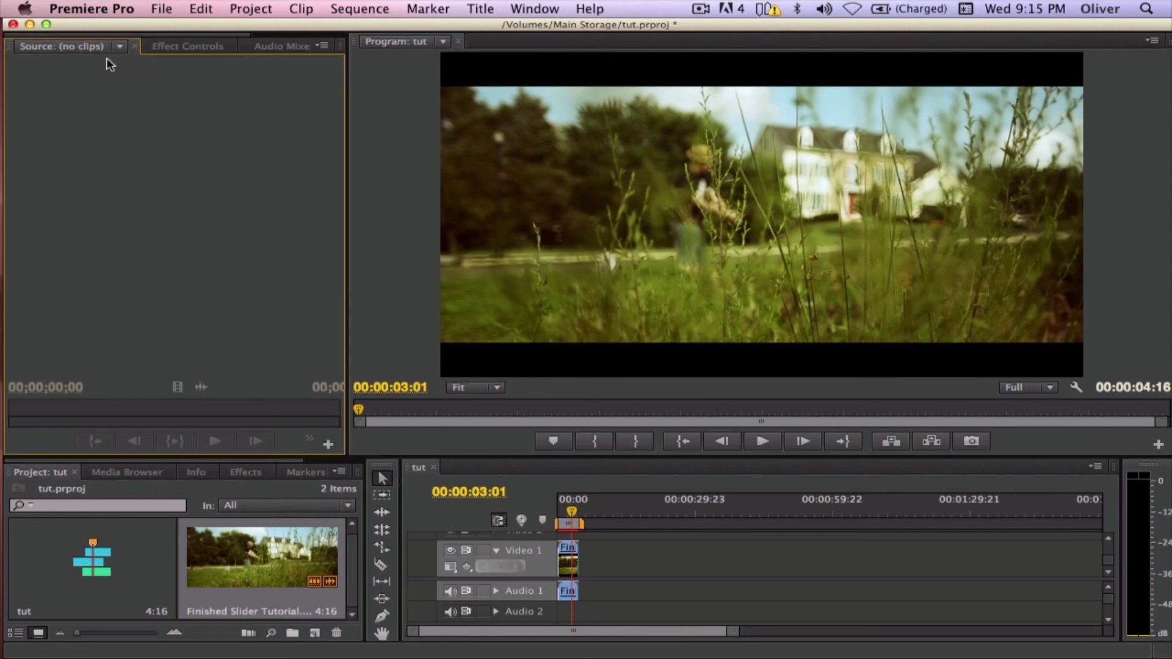